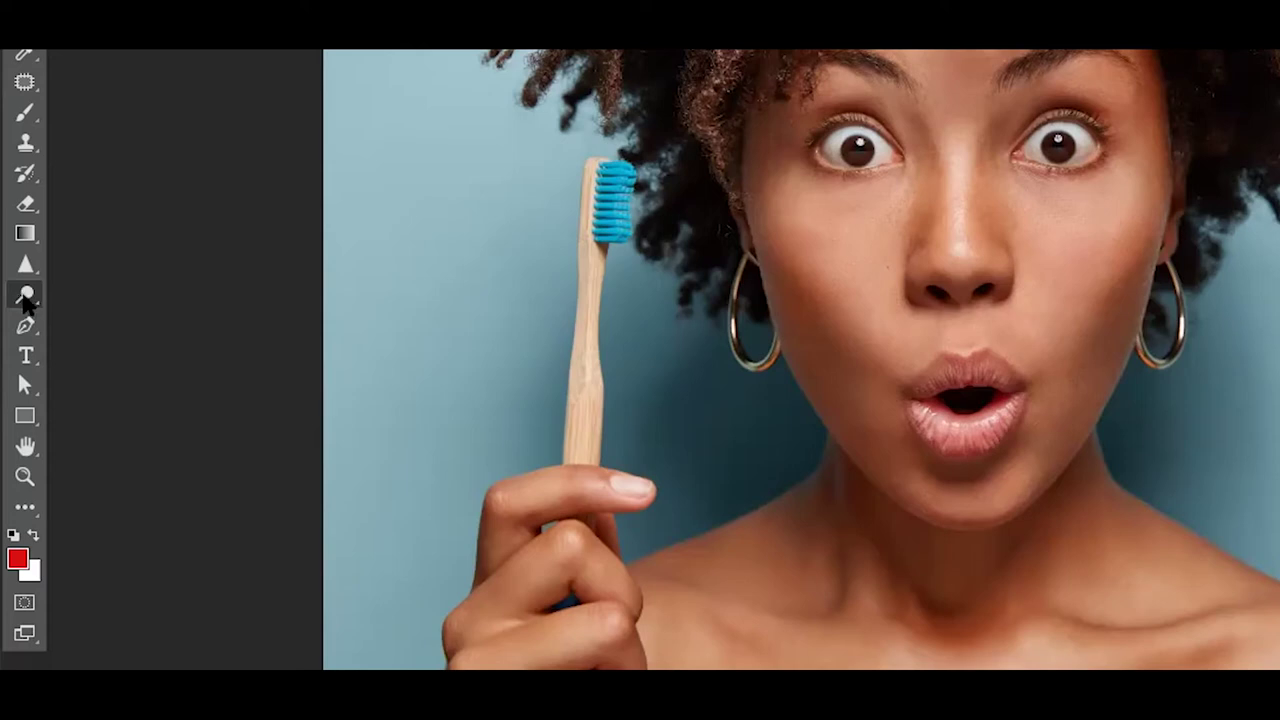
Select the Dodge tool from the dodge/burn/sponge group at midtones, 46% exposure.
right_click(26, 298)
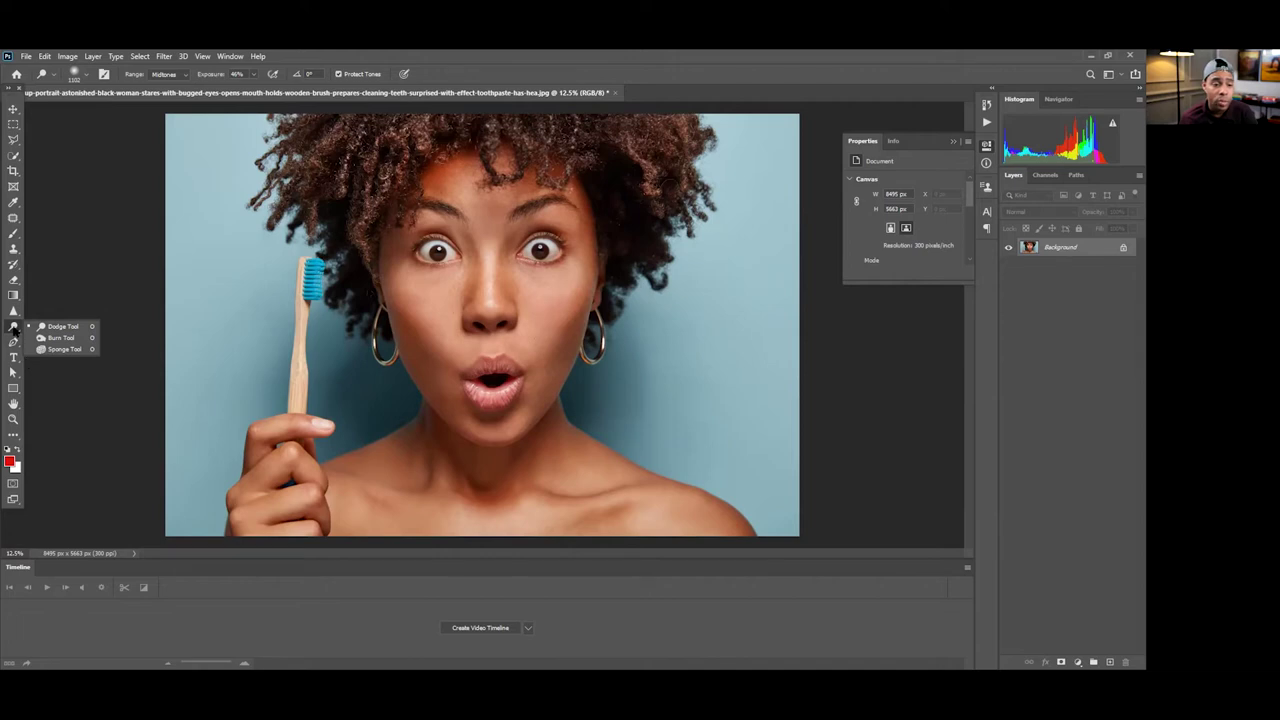
click(13, 328)
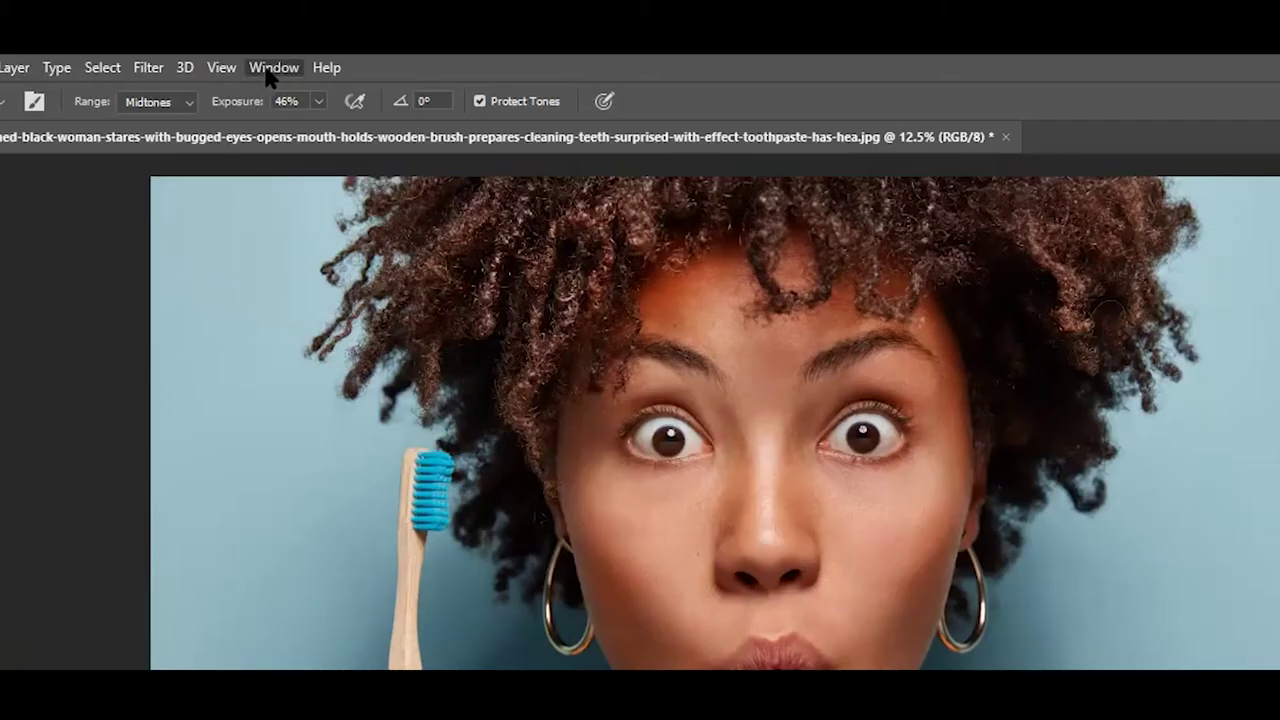
click(268, 70)
mouse_move(298, 114)
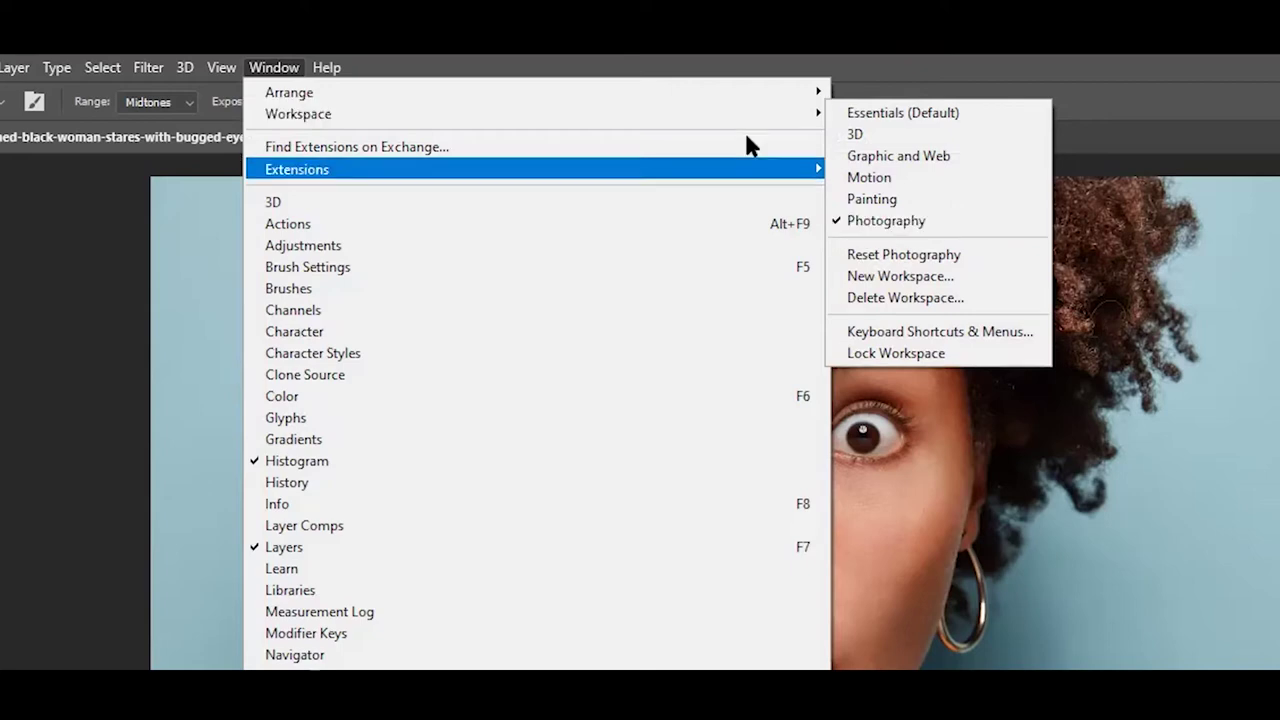
key(Escape)
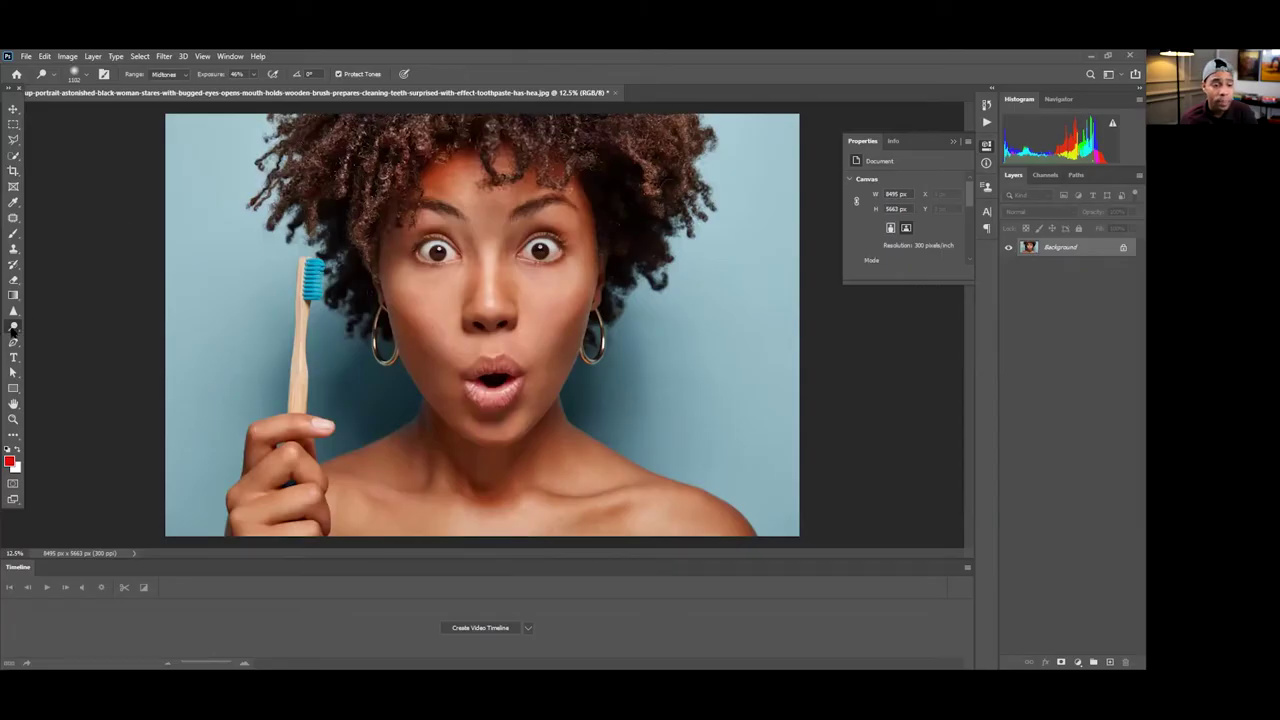
right_click(14, 330)
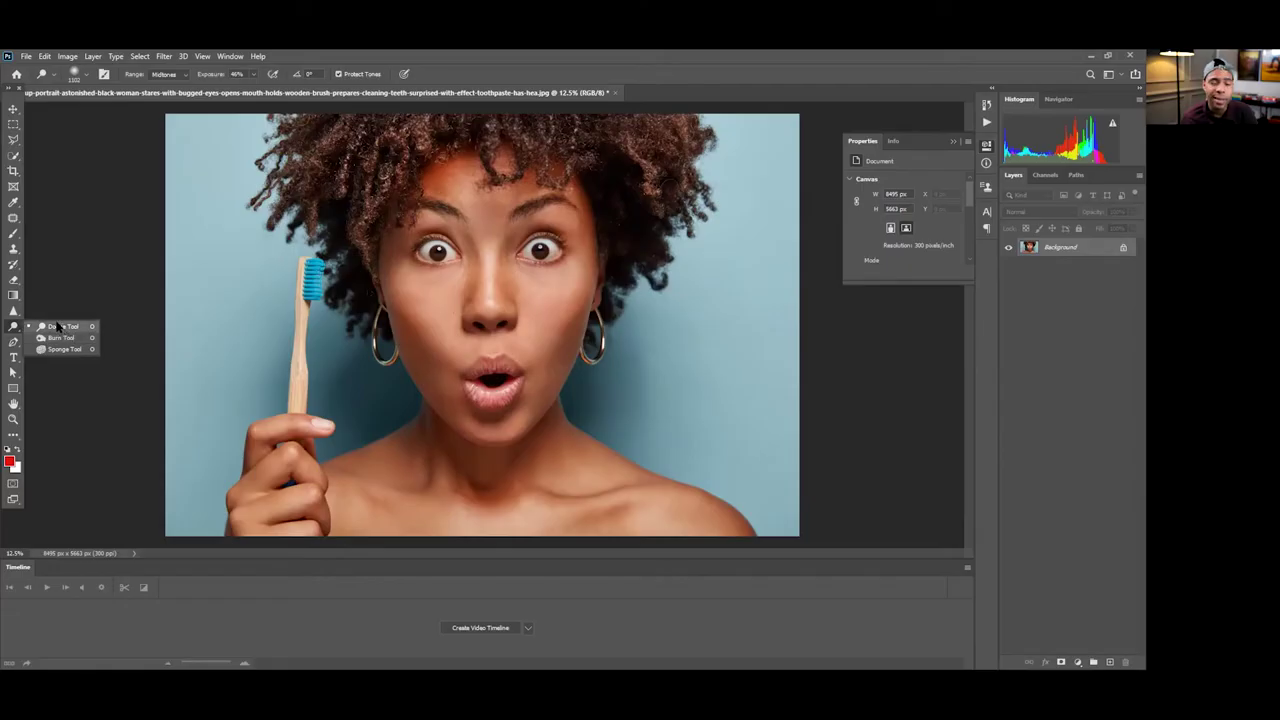
click(866, 351)
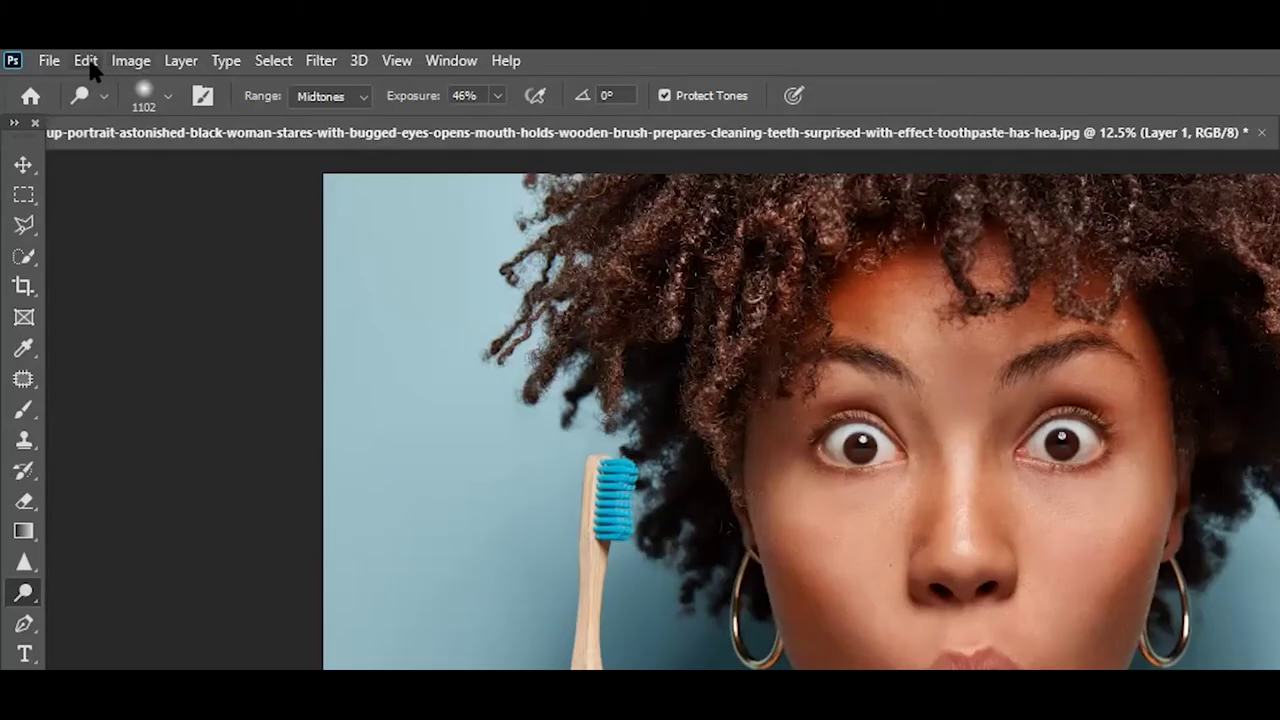
Fill Layer 1 with 50% Gray via Edit > Fill and set its blend mode to Overlay.
click(45, 57)
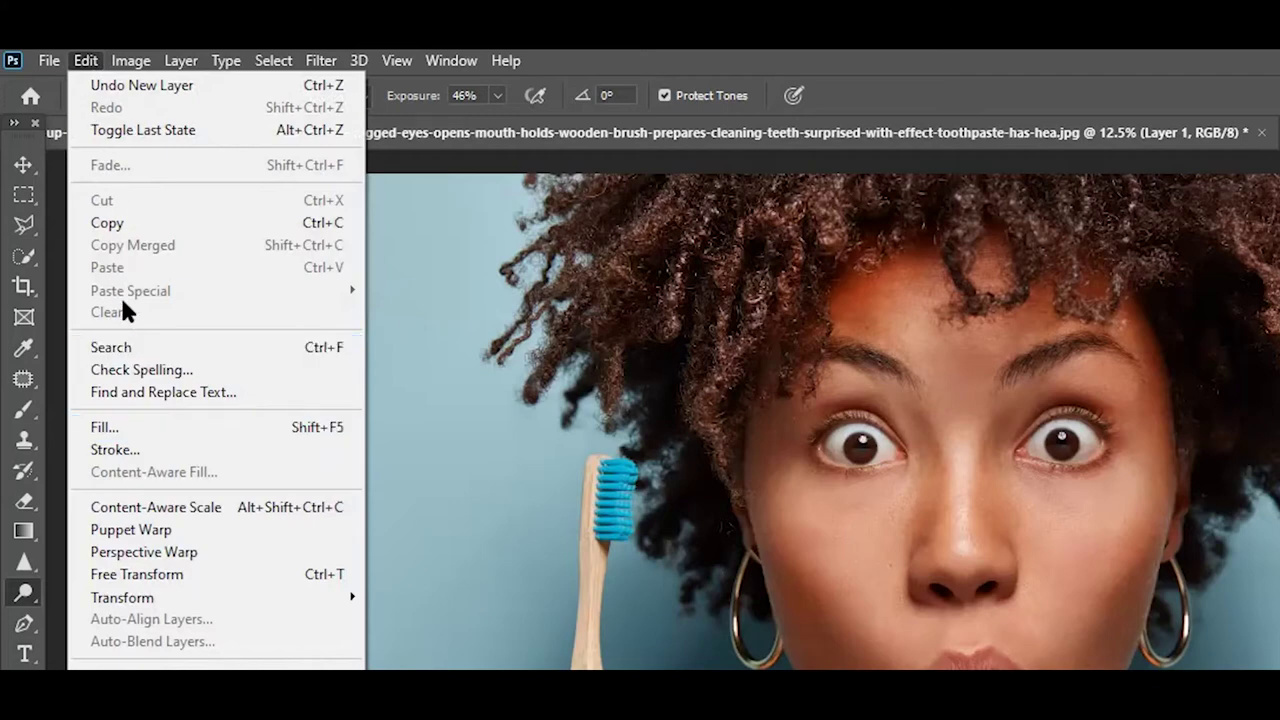
click(124, 428)
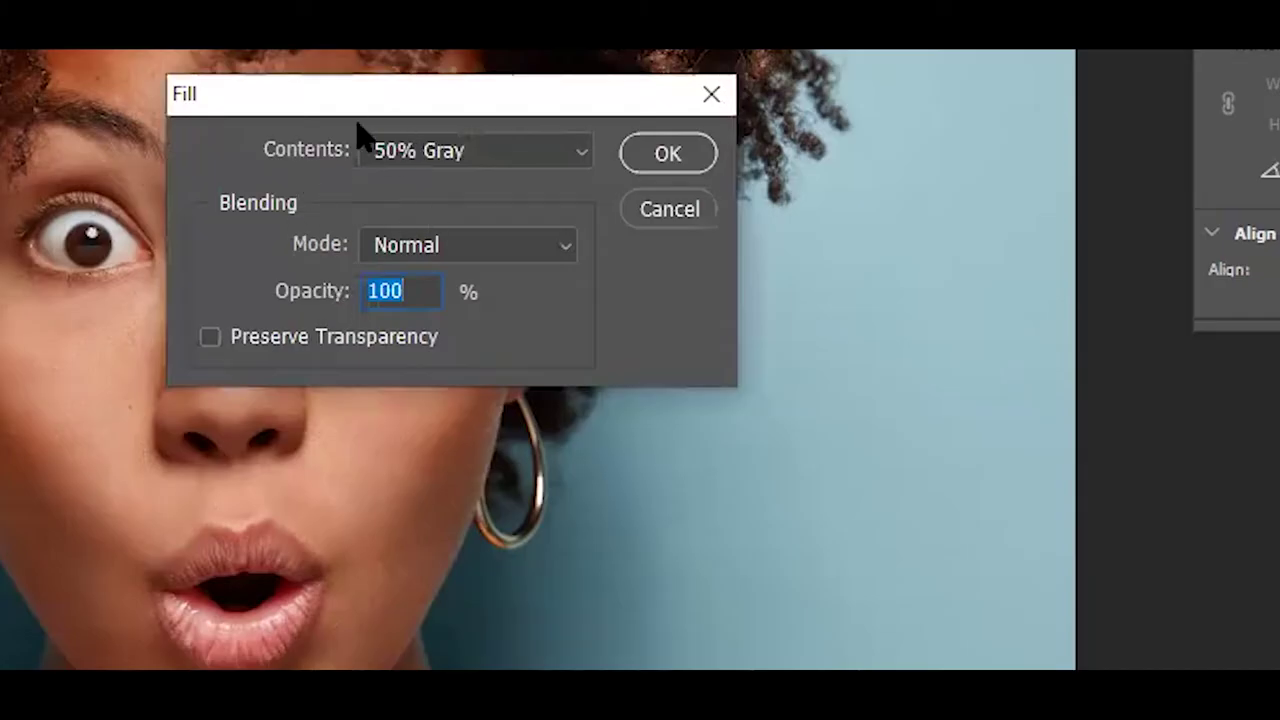
drag(413, 103, 359, 123)
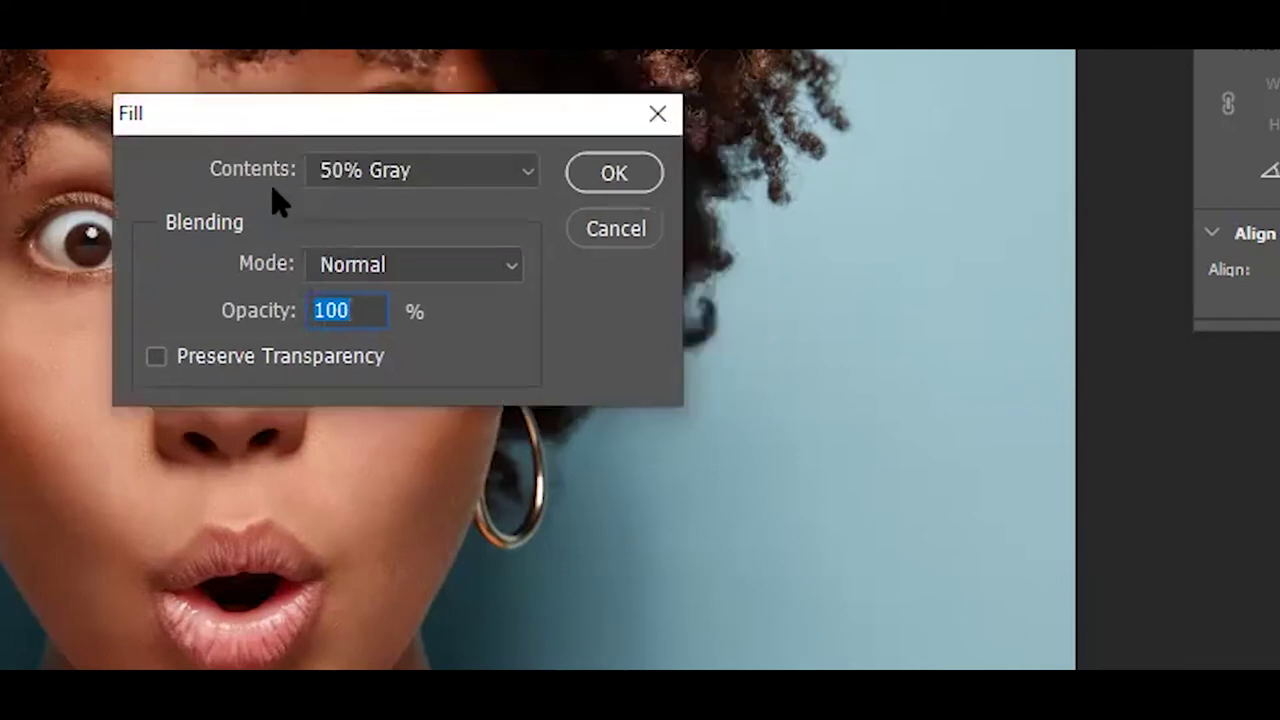
click(380, 176)
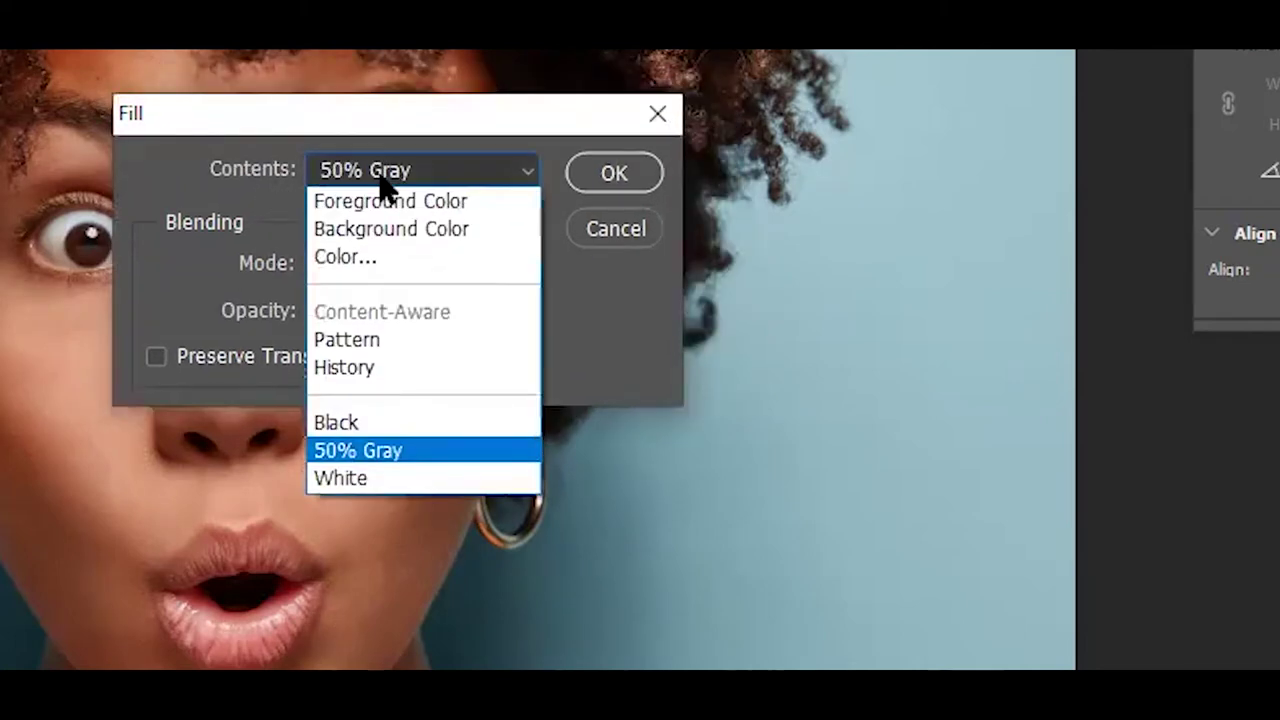
click(366, 456)
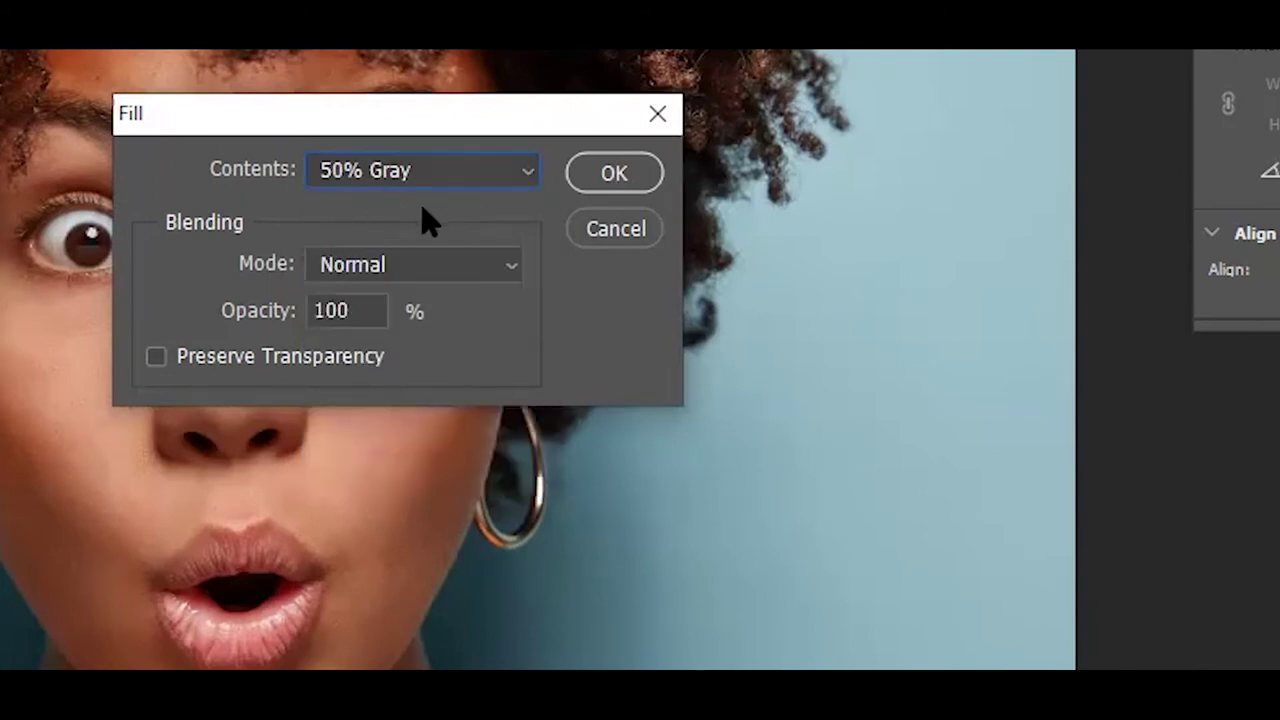
click(612, 176)
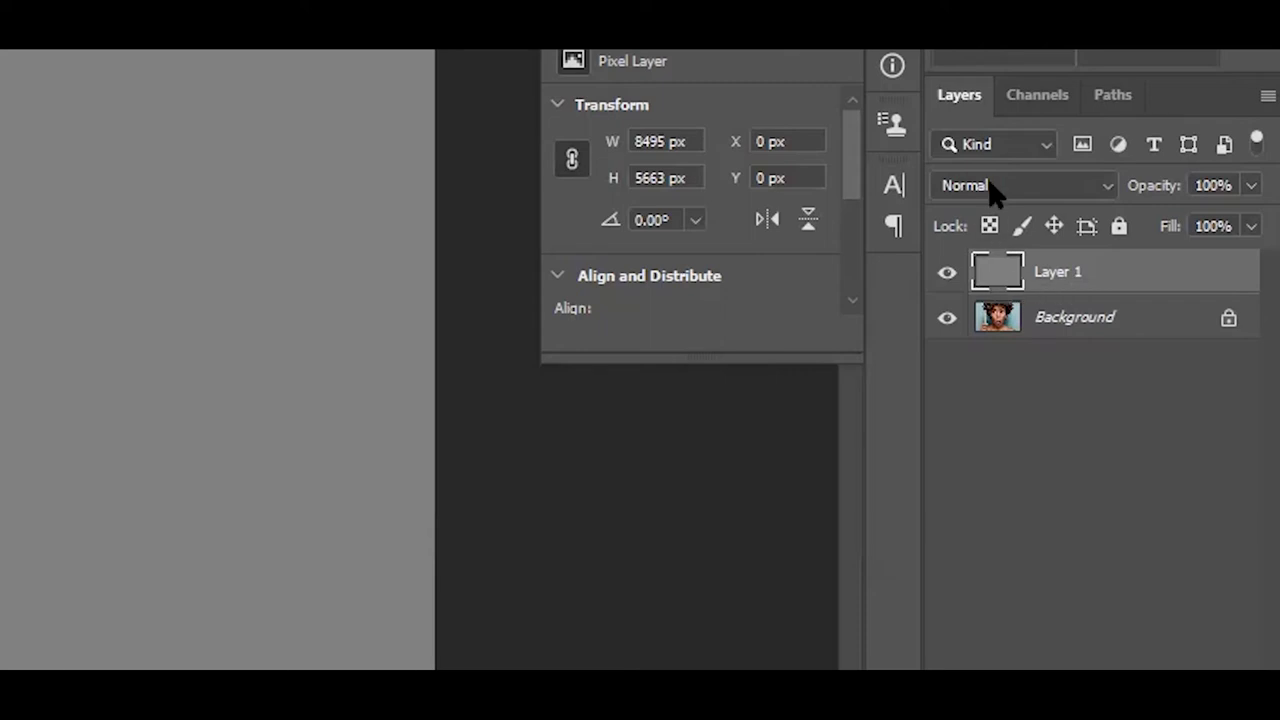
click(1049, 183)
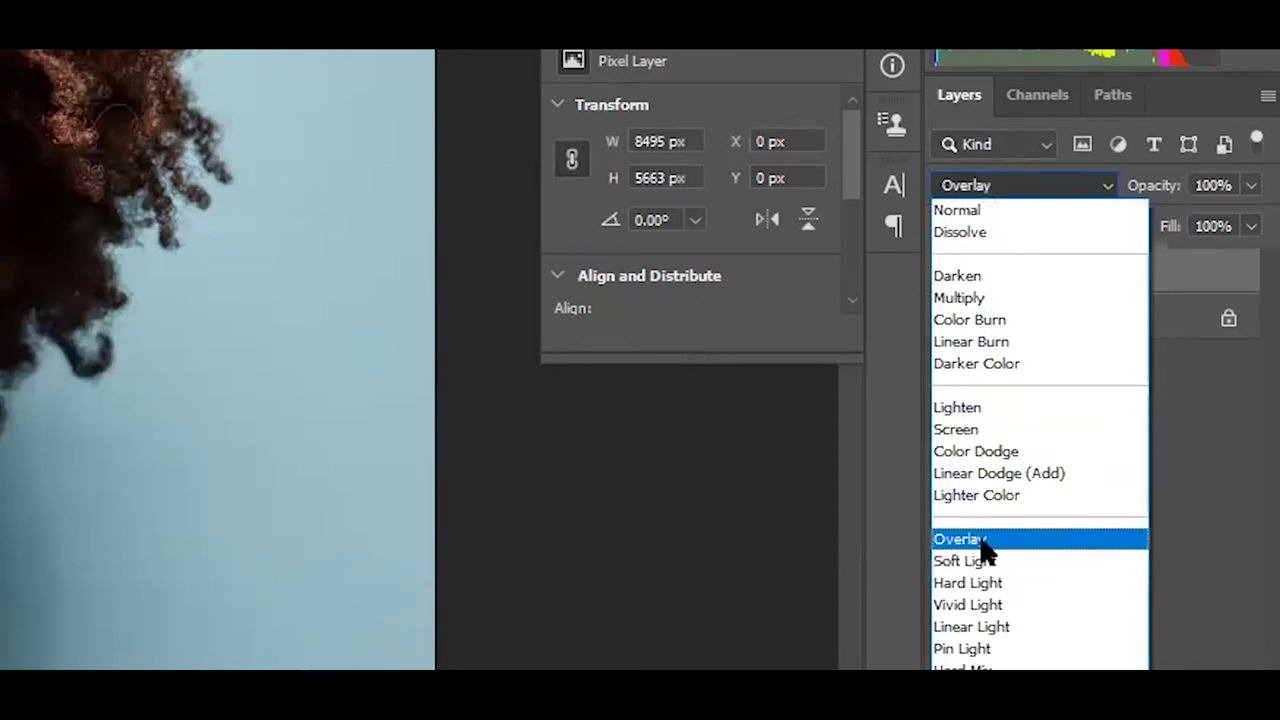
click(985, 540)
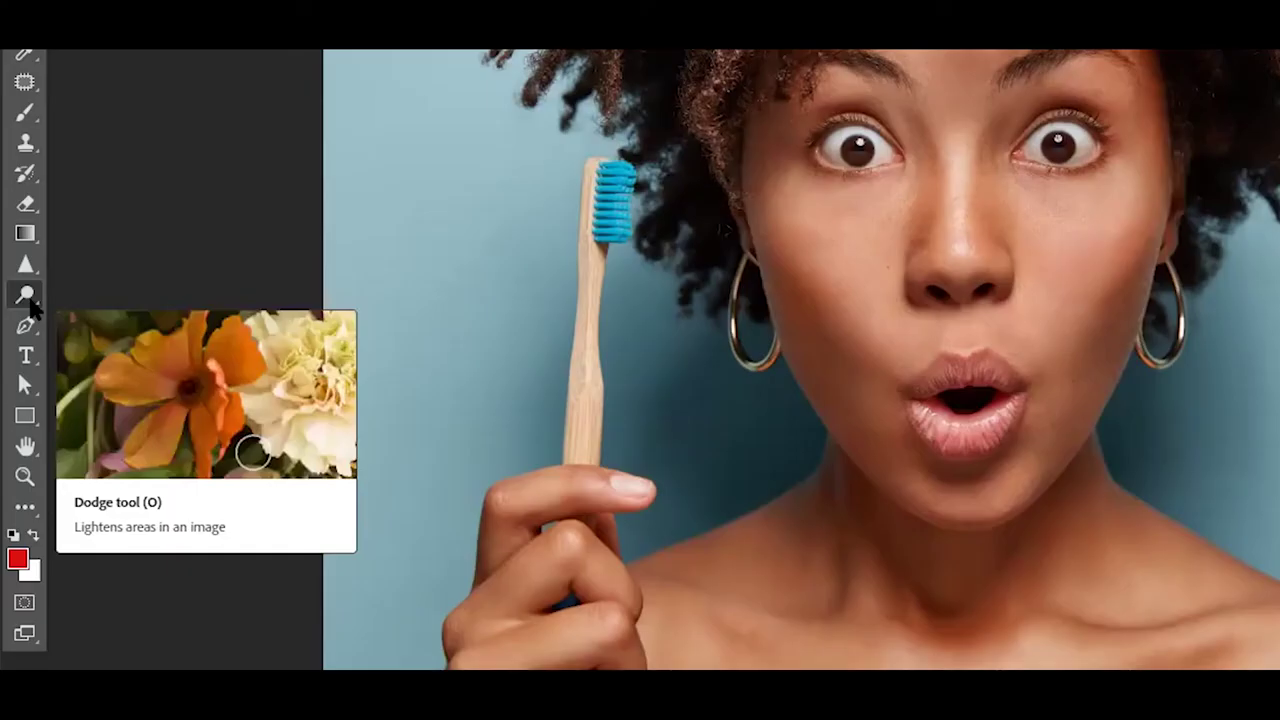
Select the Dodge tool and lower its exposure slightly to 40%.
right_click(14, 331)
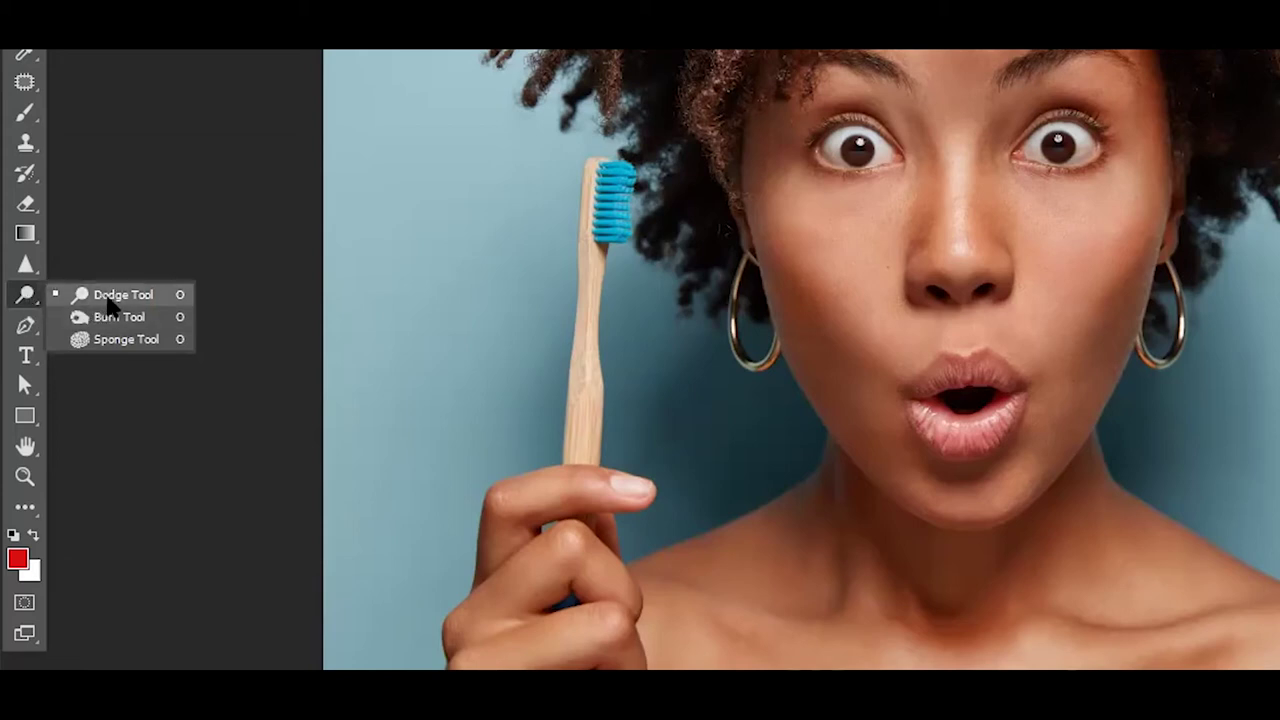
click(110, 300)
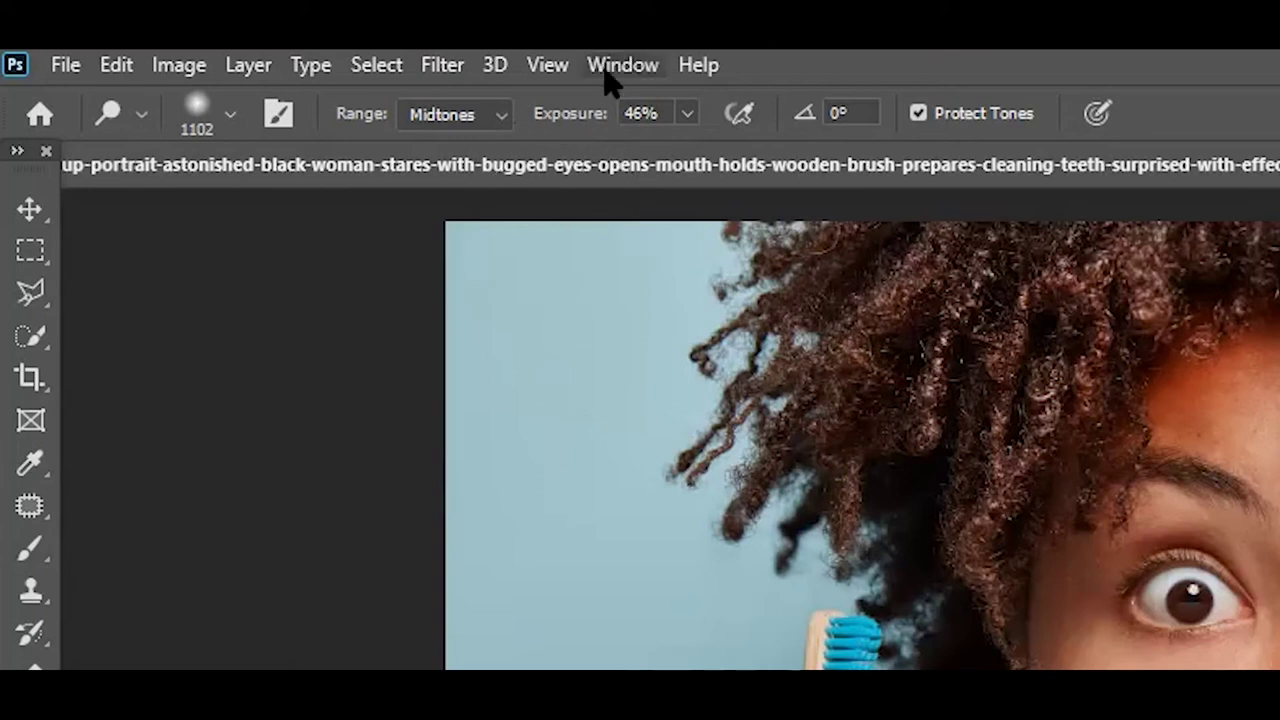
click(688, 115)
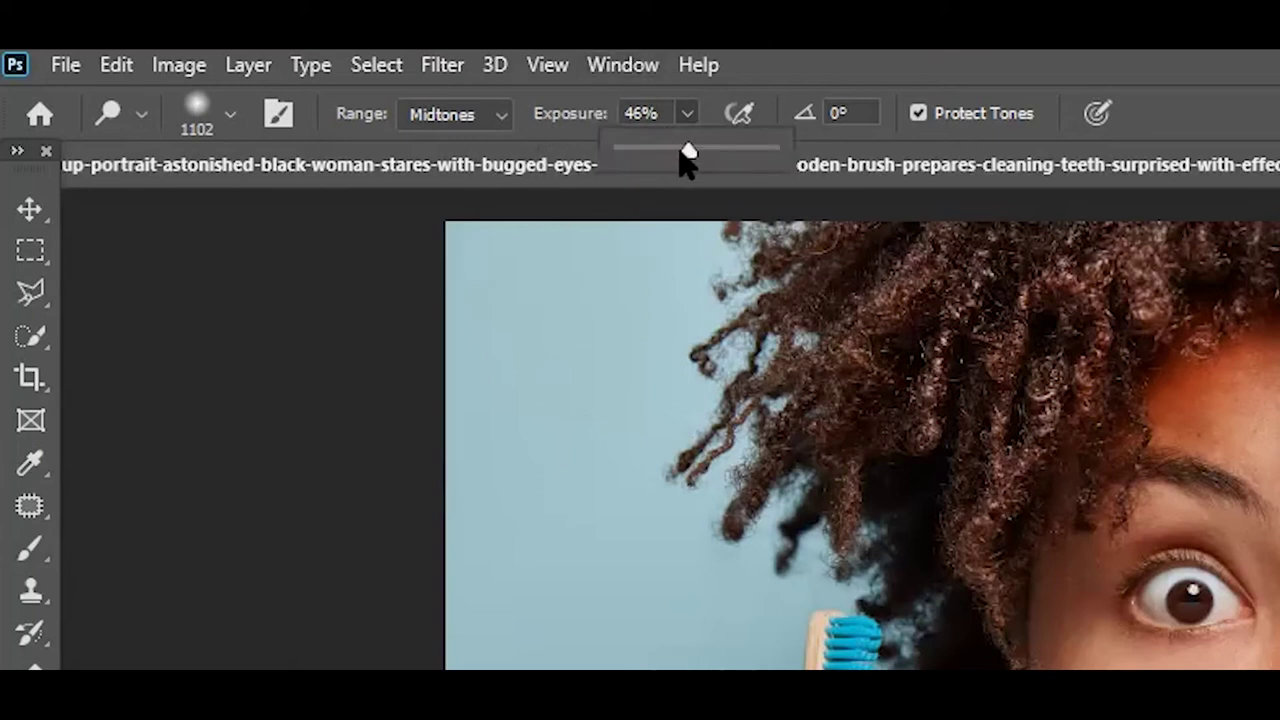
drag(689, 152, 683, 152)
click(783, 62)
Set the dodge brush to a 600 px soft round tip with 0% hardness.
click(231, 116)
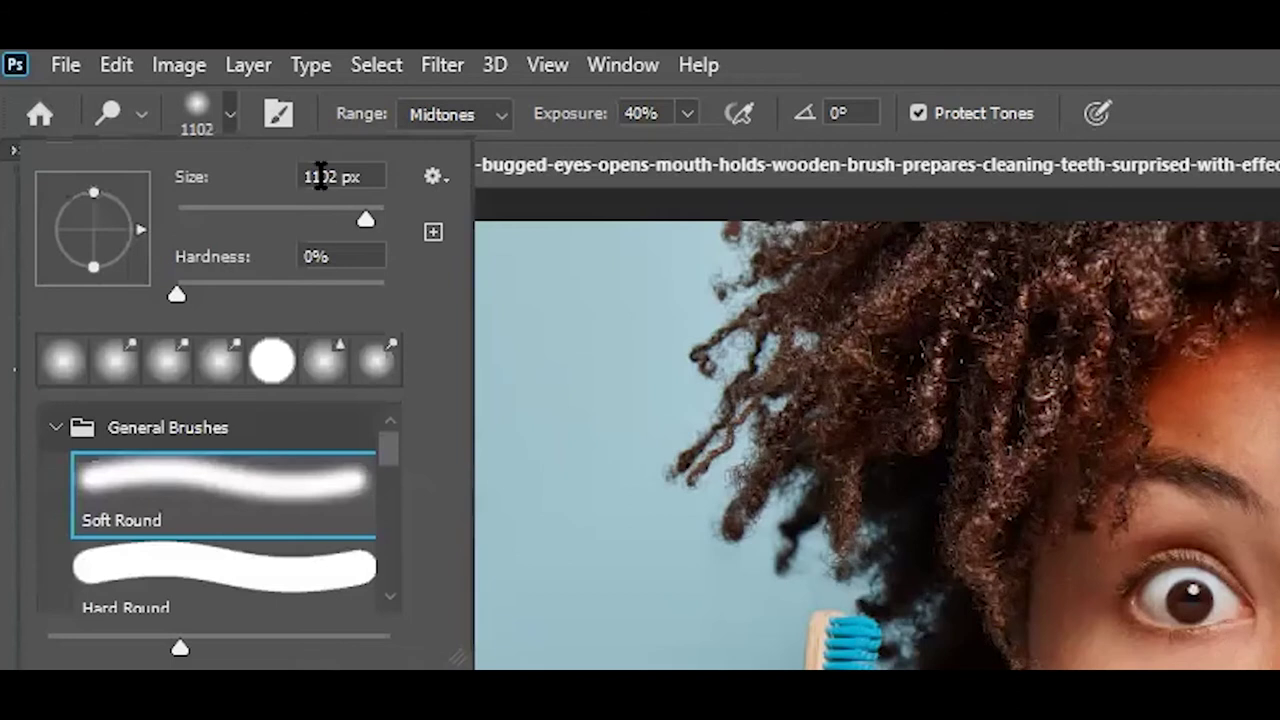
drag(337, 170, 287, 165)
text(600)
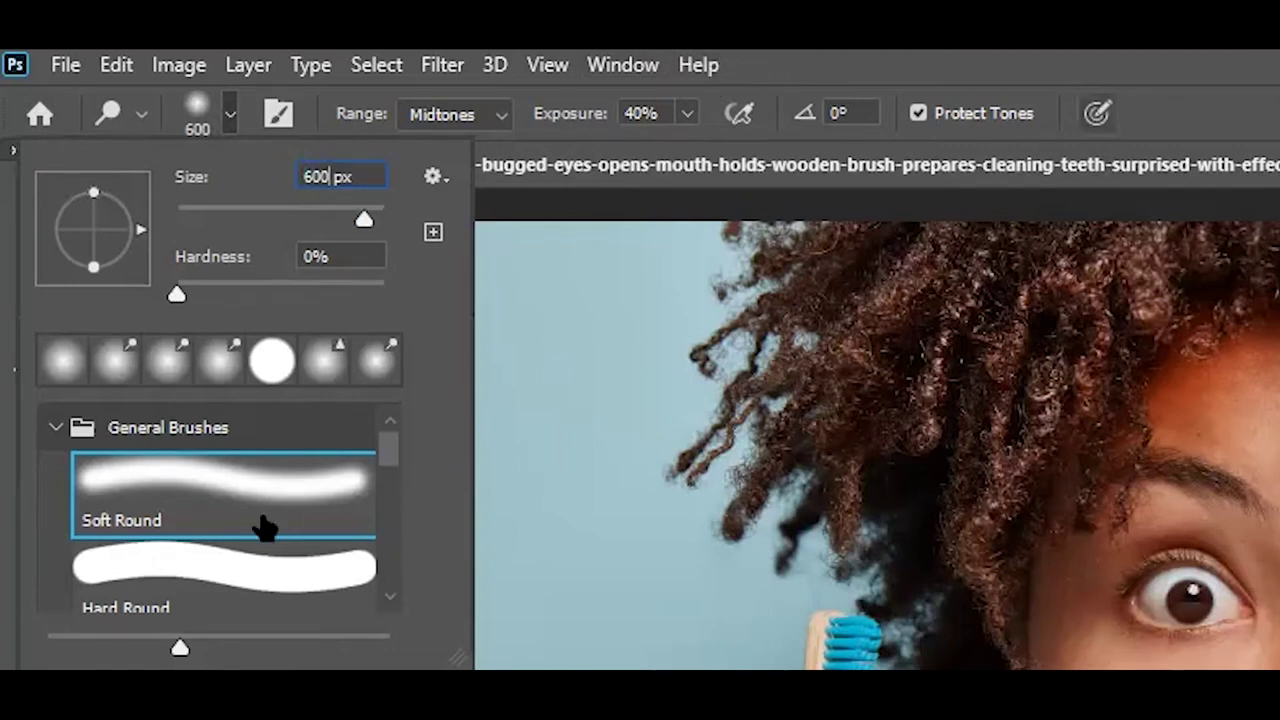
click(156, 505)
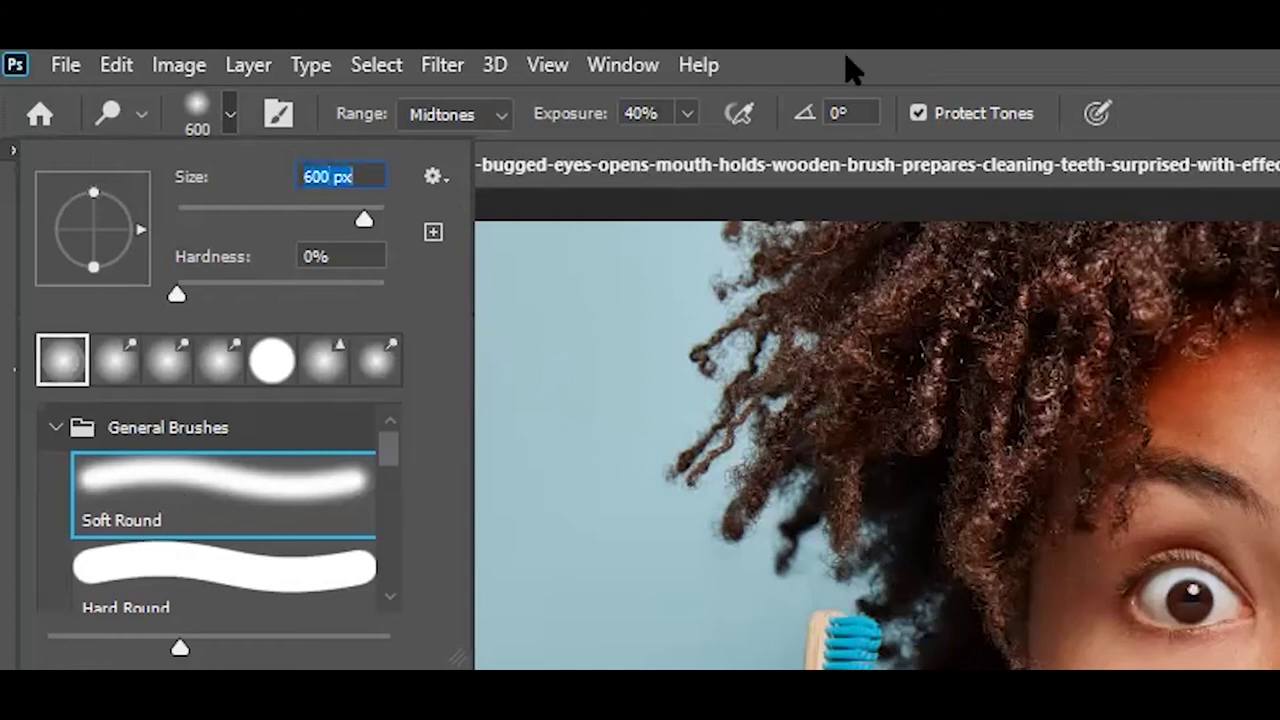
key(Return)
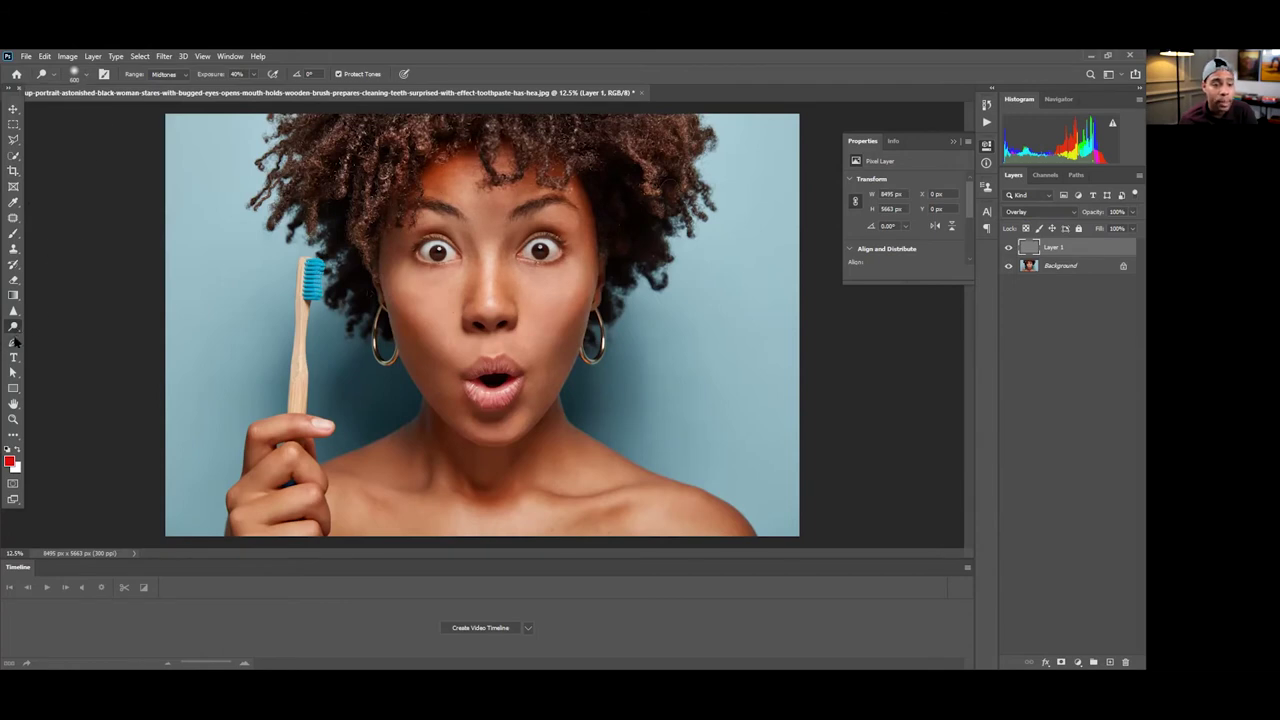
Select the Dodge tool and confirm its soft round brush settings.
right_click(14, 328)
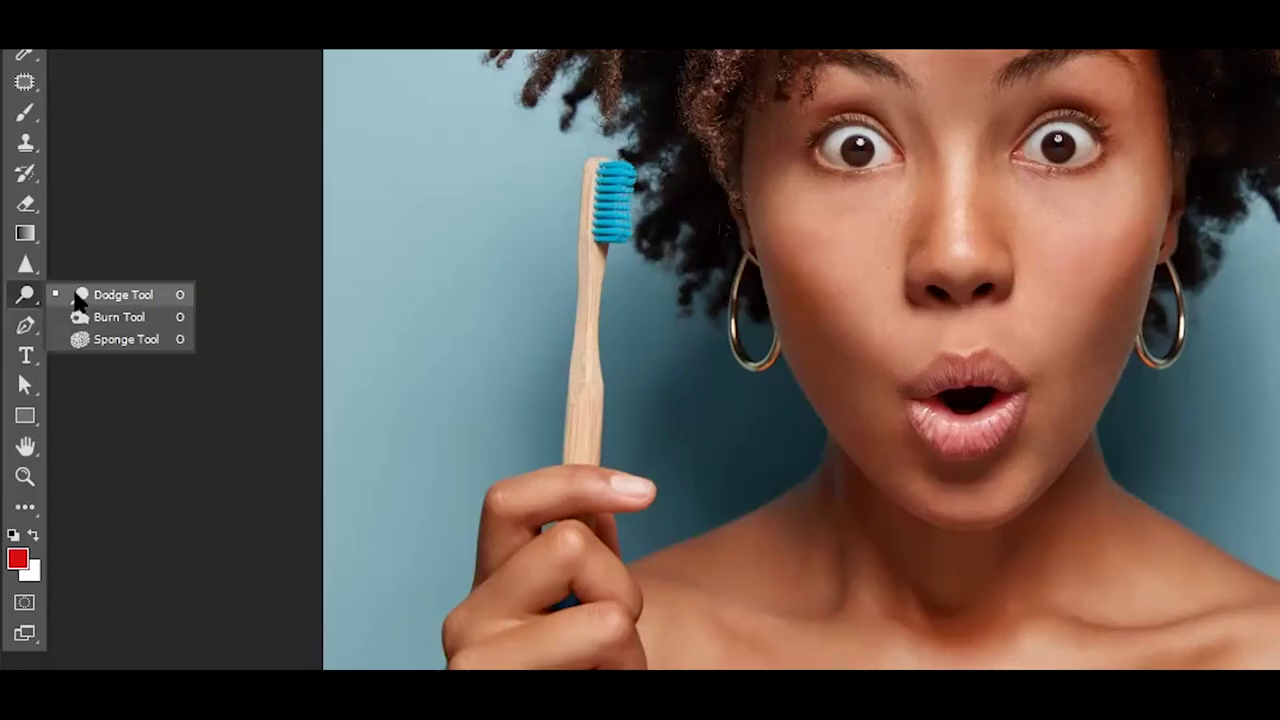
click(78, 300)
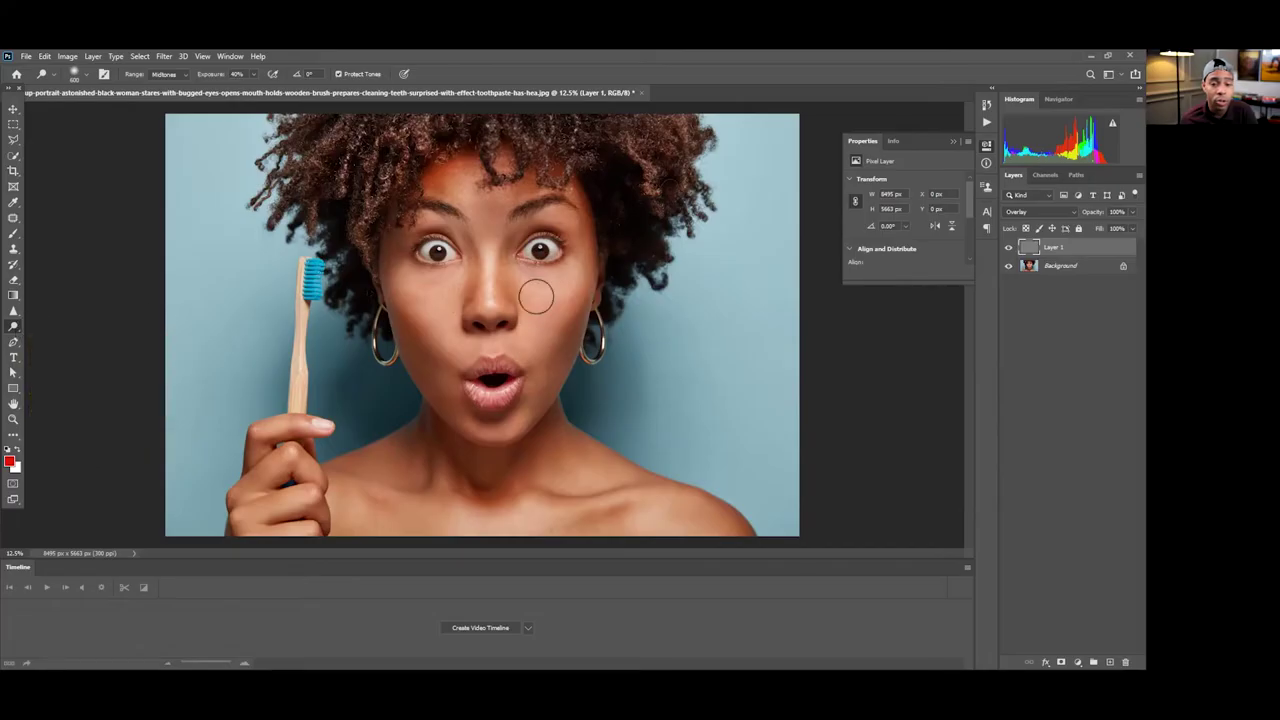
click(87, 76)
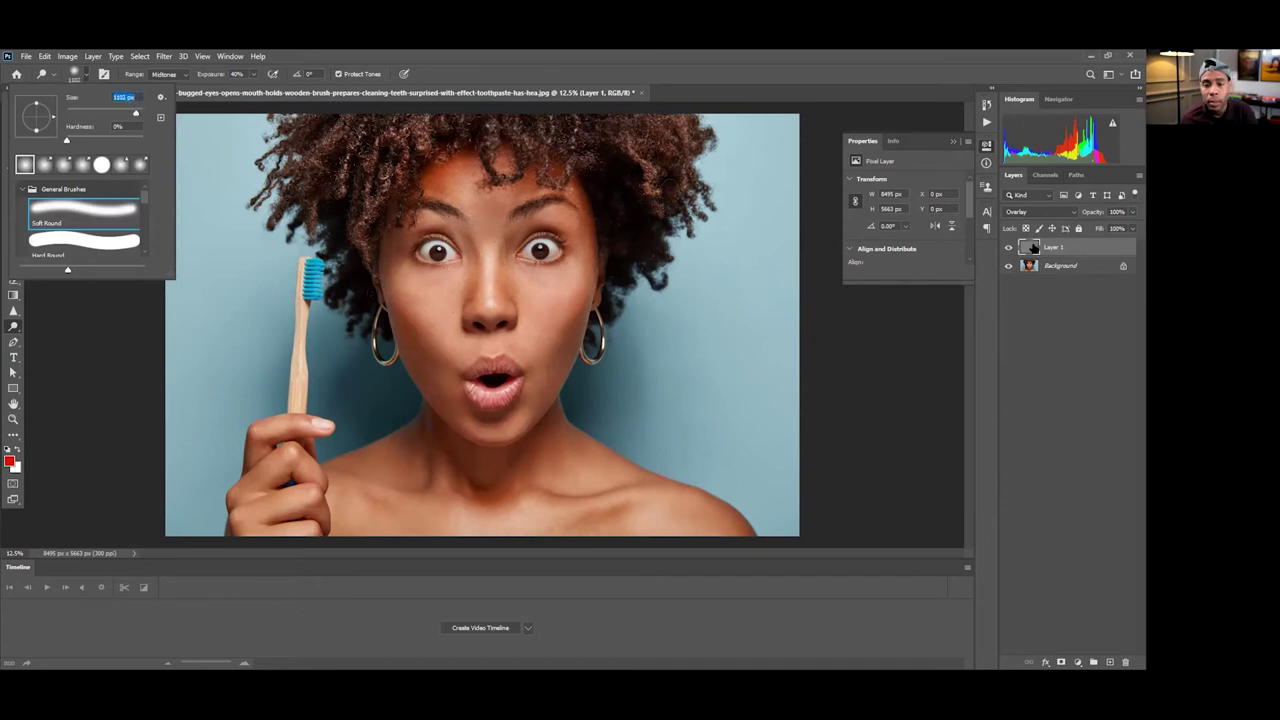
key(Return)
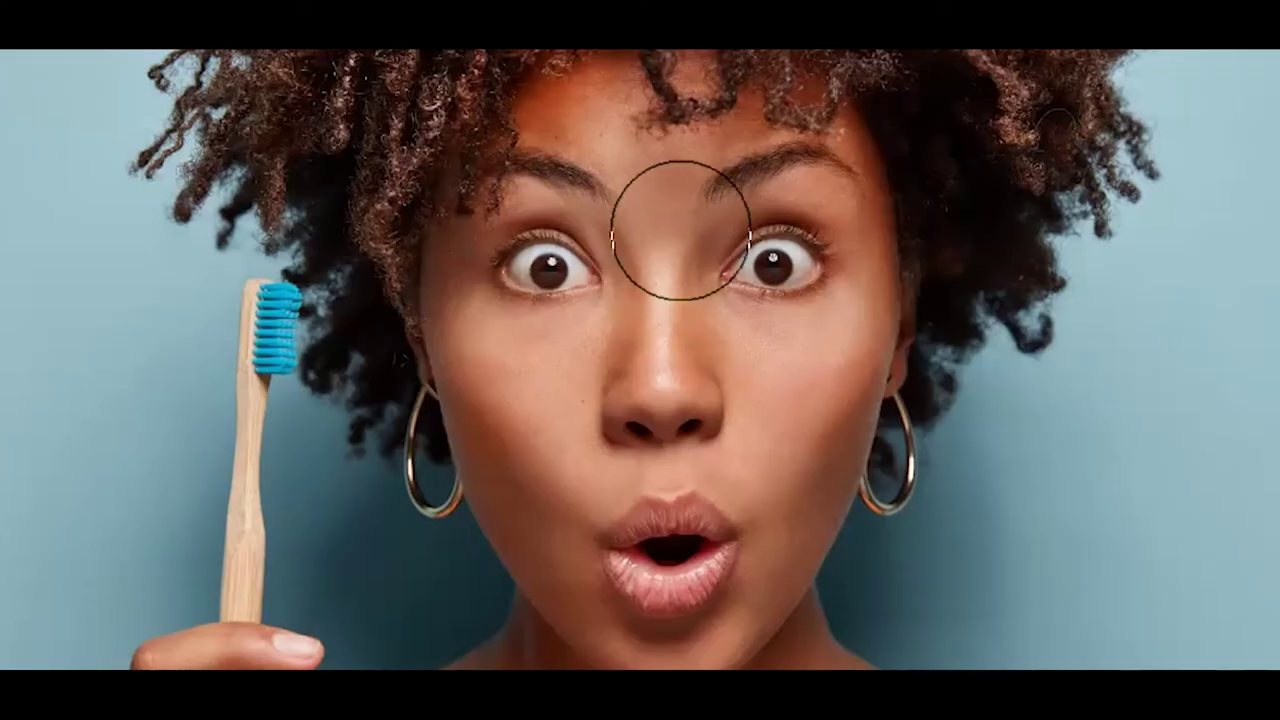
Dodge the nose bridge and brows, toggle Layer 1 to compare, then brighten between the eyes.
drag(666, 229, 665, 306)
mouse_move(640, 166)
mouse_down()
mouse_move(602, 188)
mouse_move(571, 361)
mouse_move(694, 329)
mouse_move(757, 349)
mouse_move(740, 337)
mouse_move(740, 358)
mouse_up()
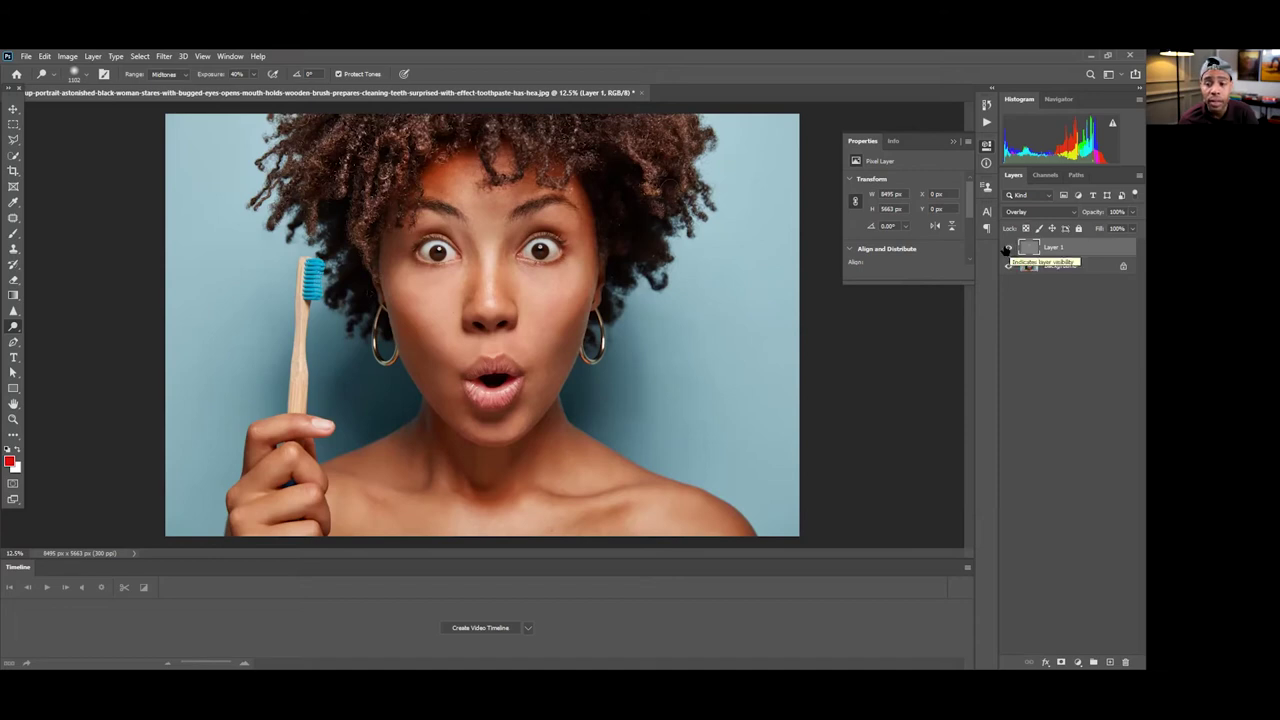
click(1007, 247)
click(1007, 248)
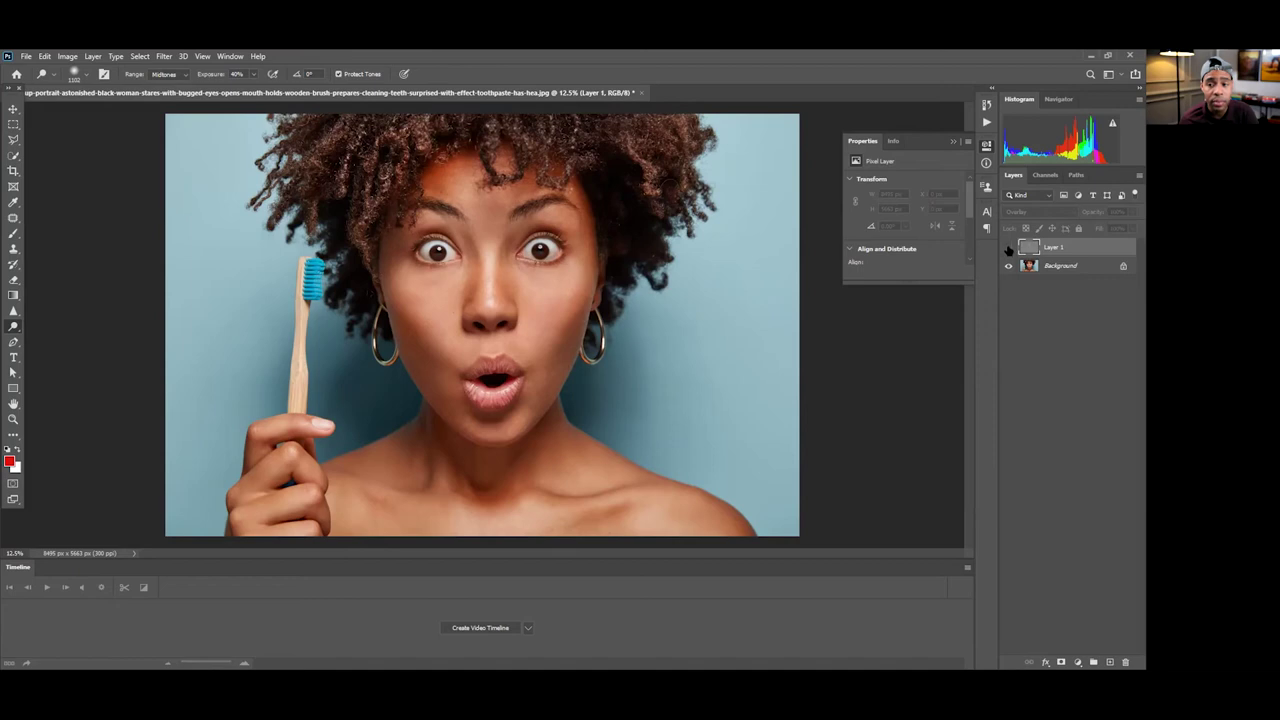
click(1007, 248)
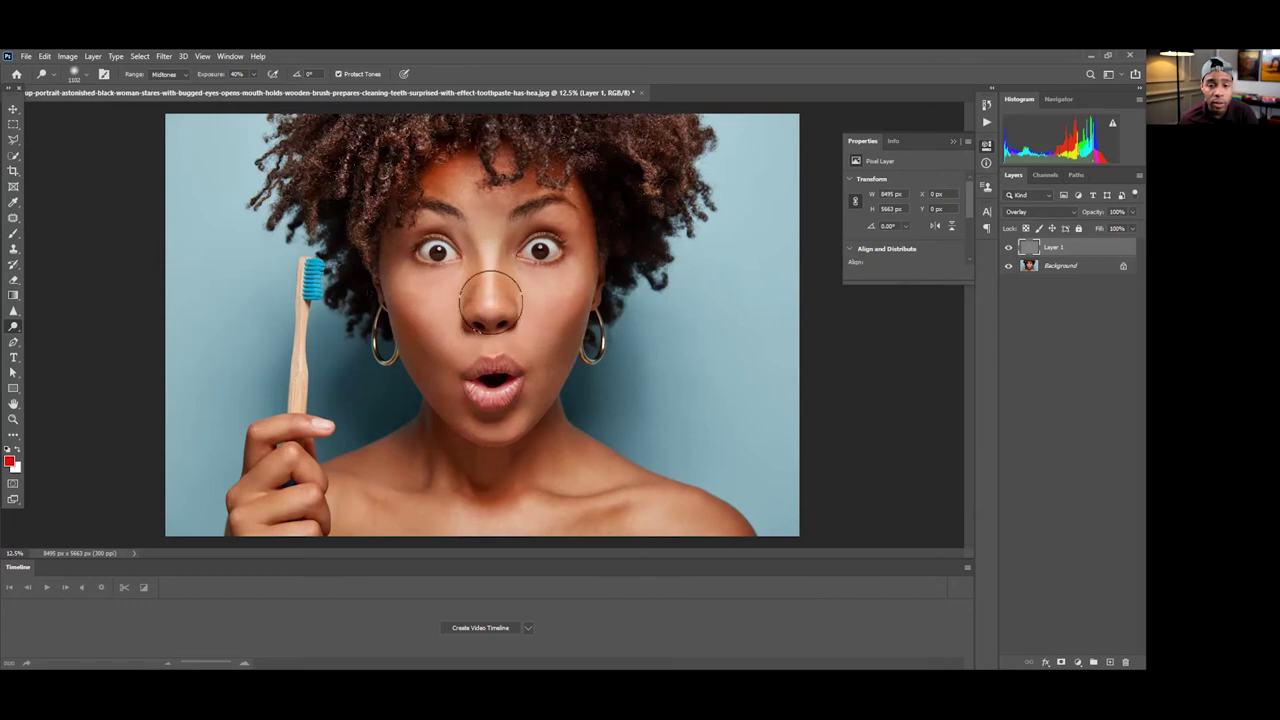
drag(475, 230, 500, 222)
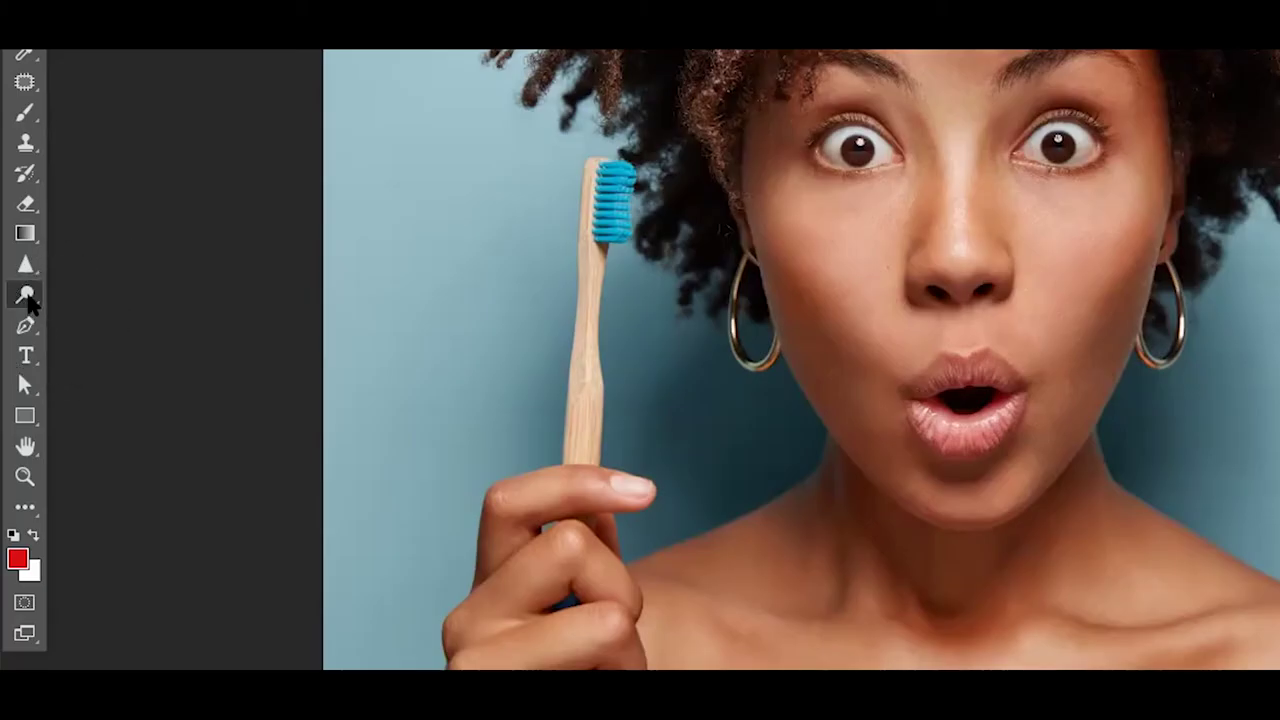
Switch to the Burn tool with a 1000 px brush, leaving the 21% midtone exposure unchanged.
right_click(28, 298)
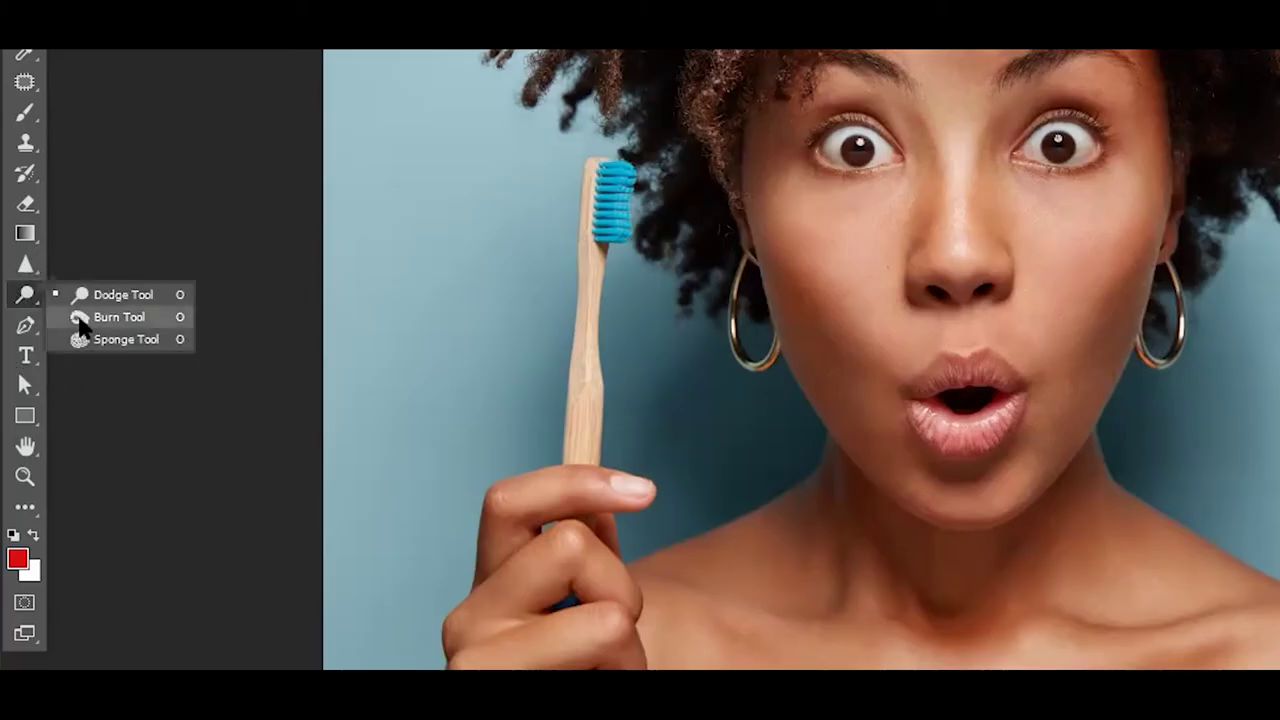
click(80, 320)
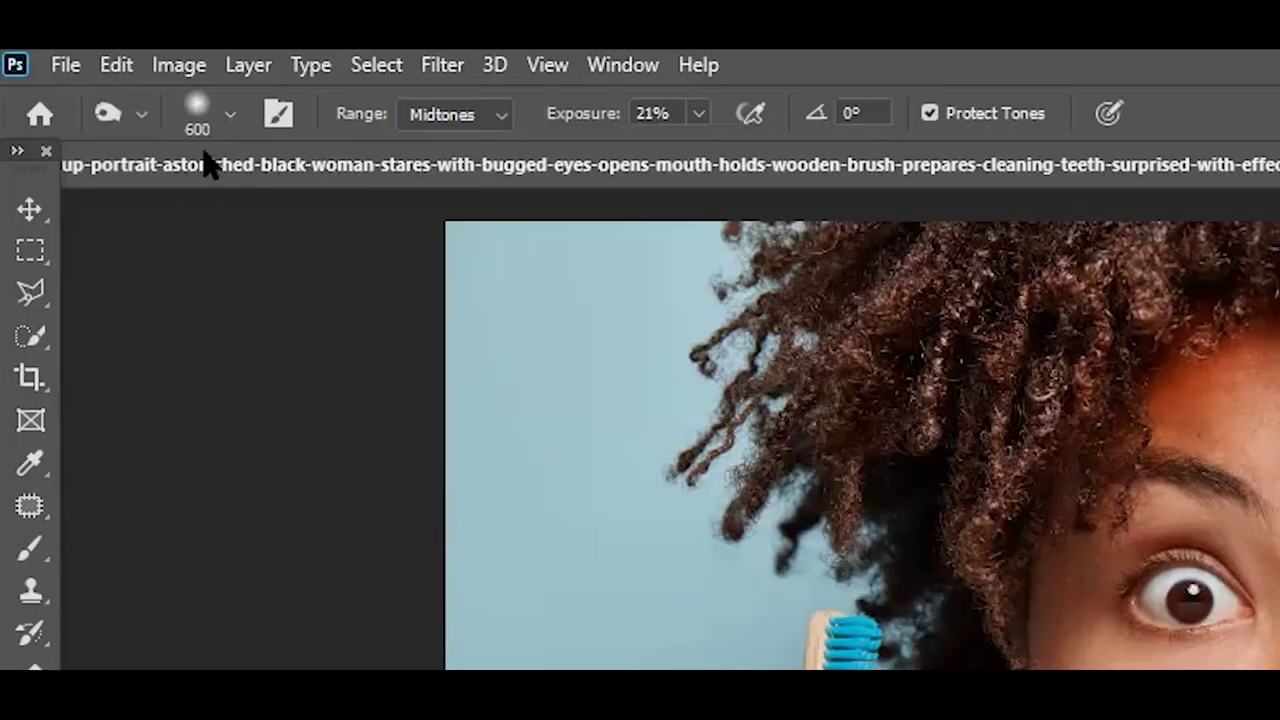
click(230, 116)
drag(366, 225, 366, 220)
click(343, 176)
drag(343, 176, 300, 172)
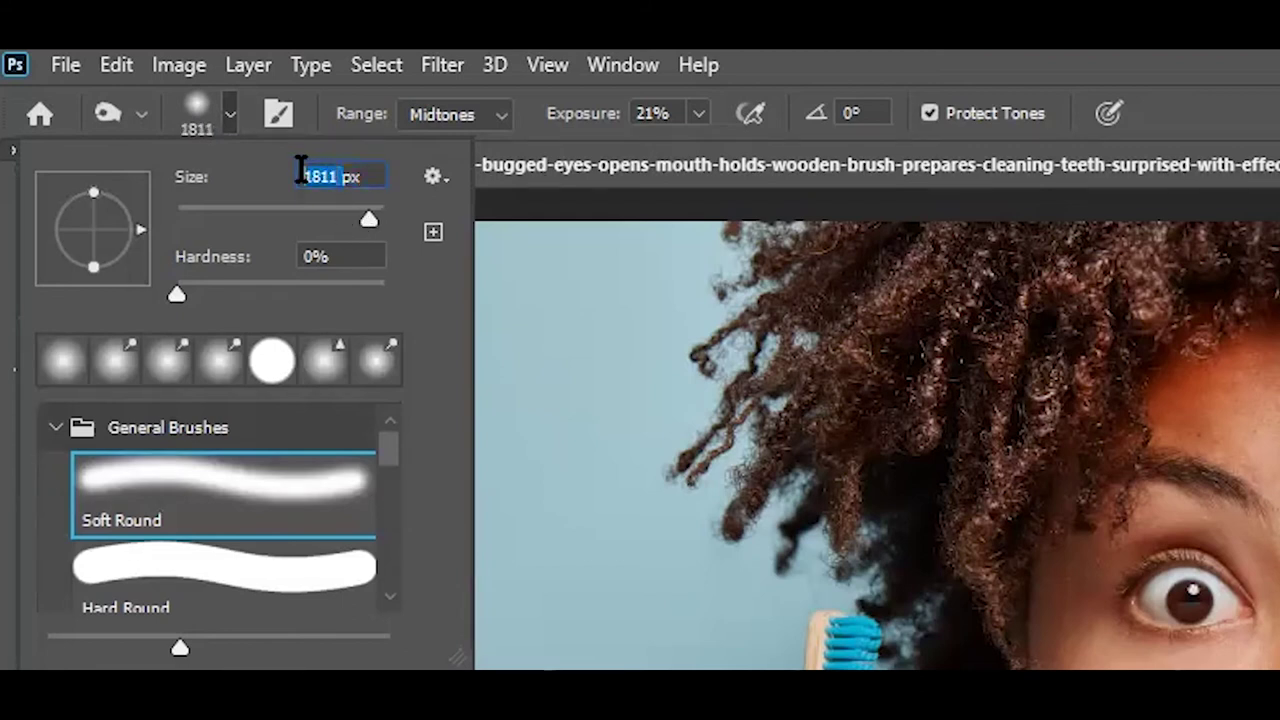
text(100)
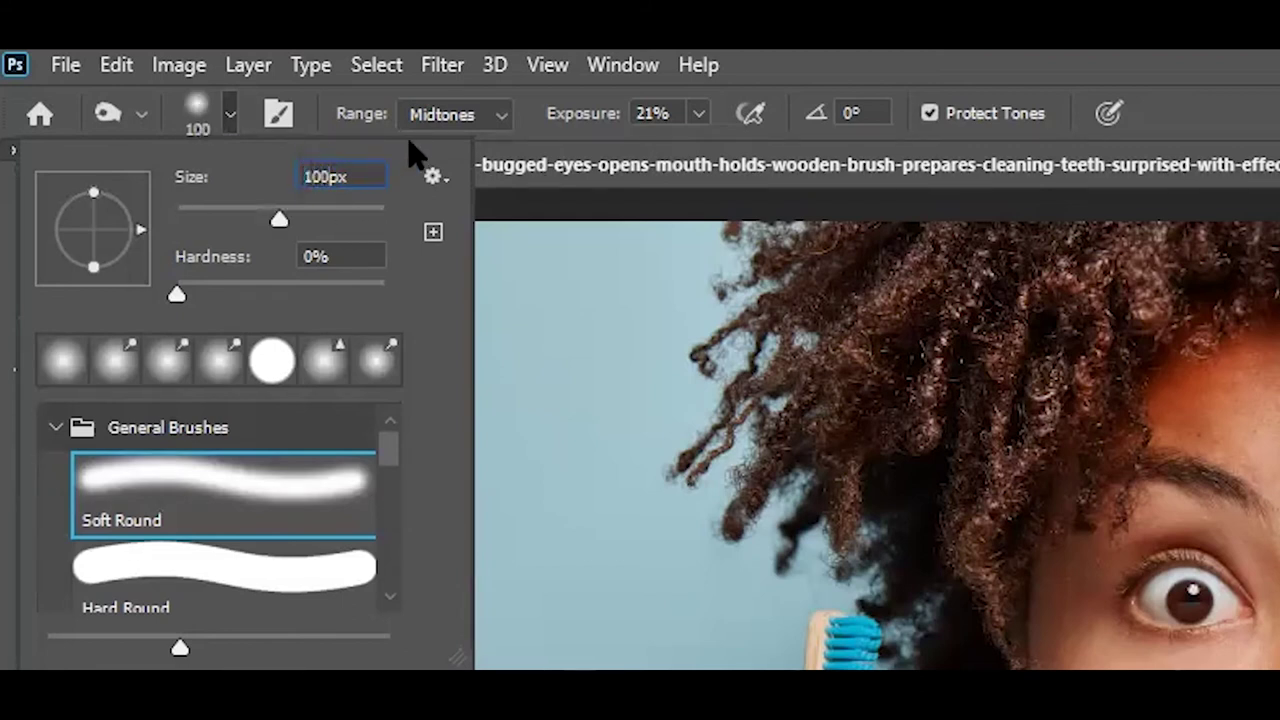
text(0)
key(Return)
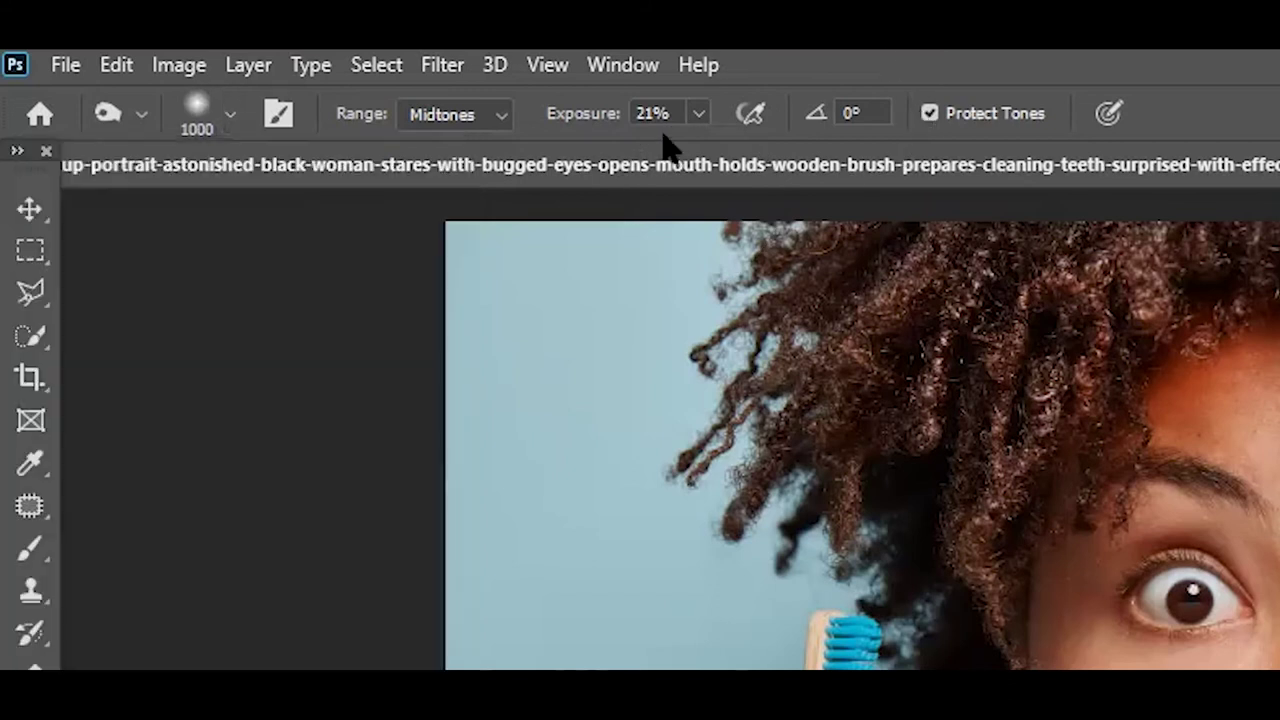
click(700, 113)
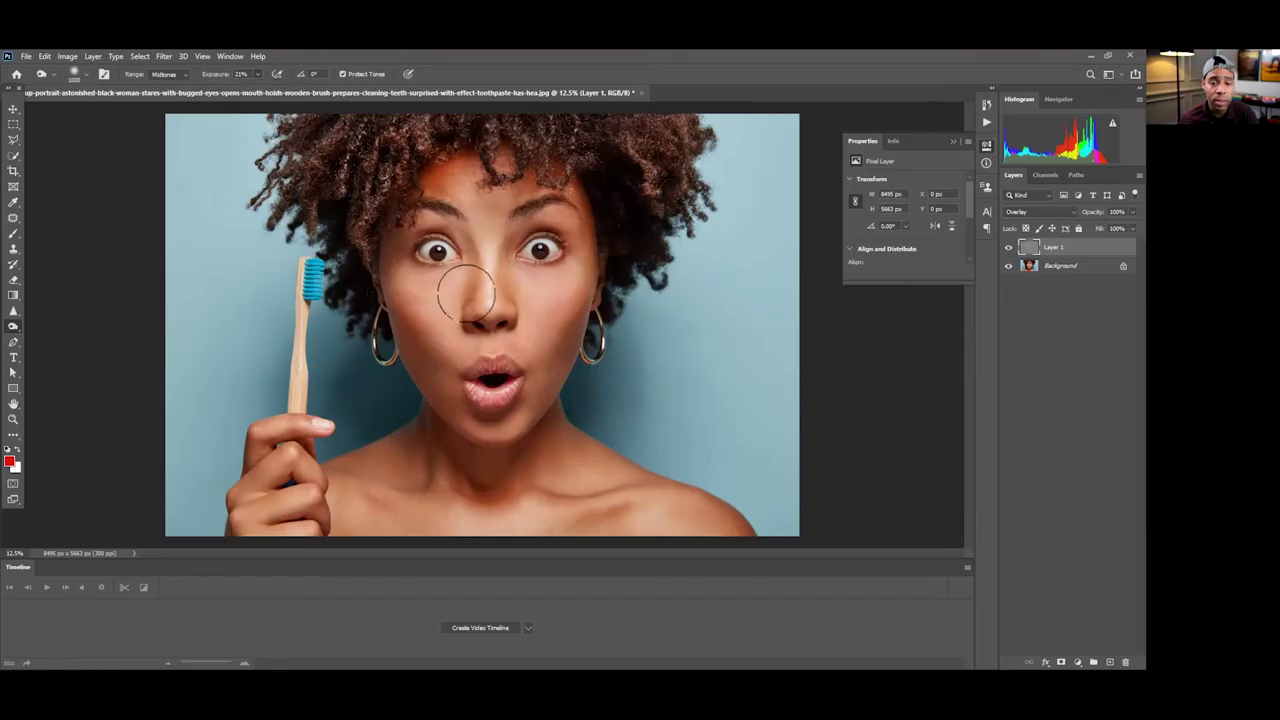
click(440, 240)
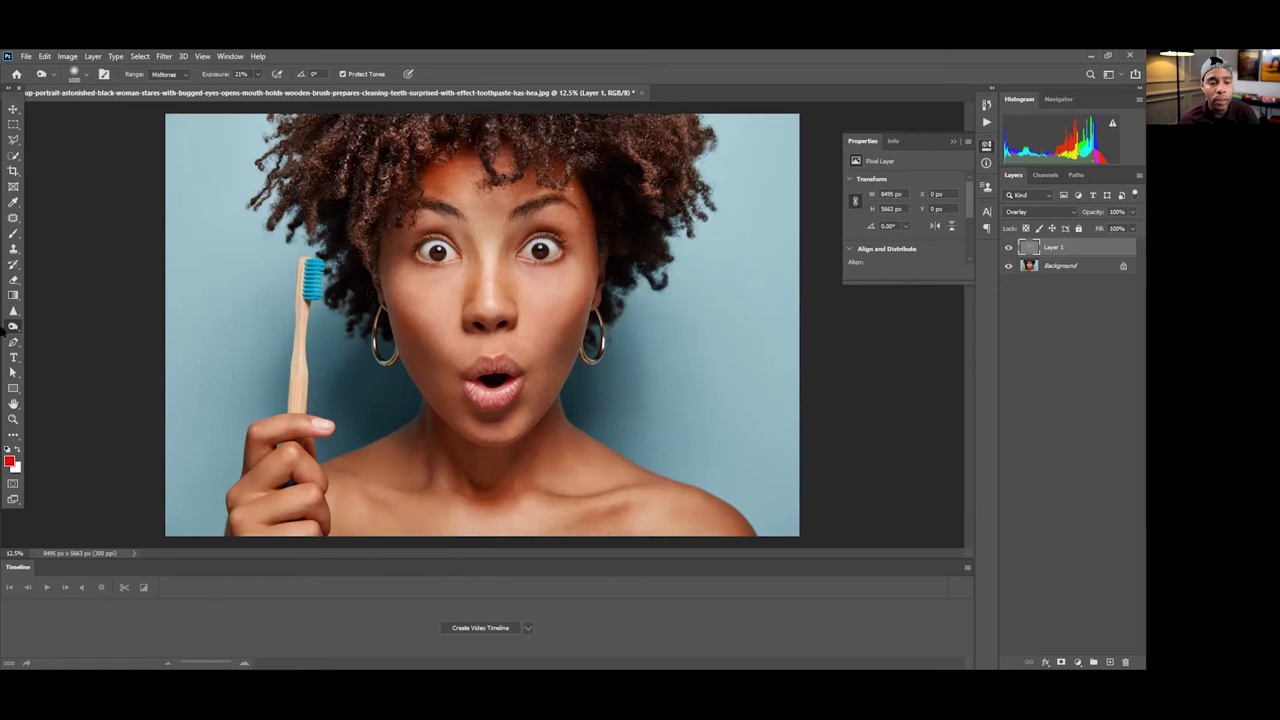
Return to the Dodge tool and reduce the brush size to about 385 px.
right_click(13, 327)
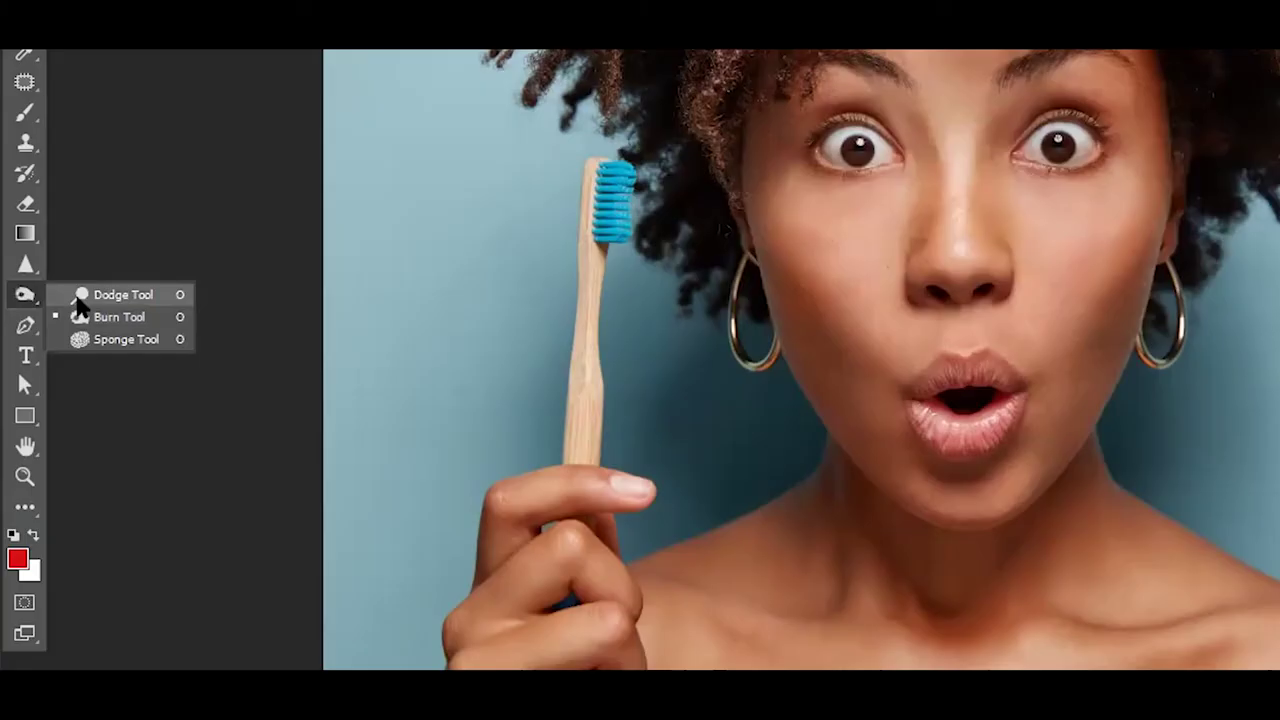
click(82, 296)
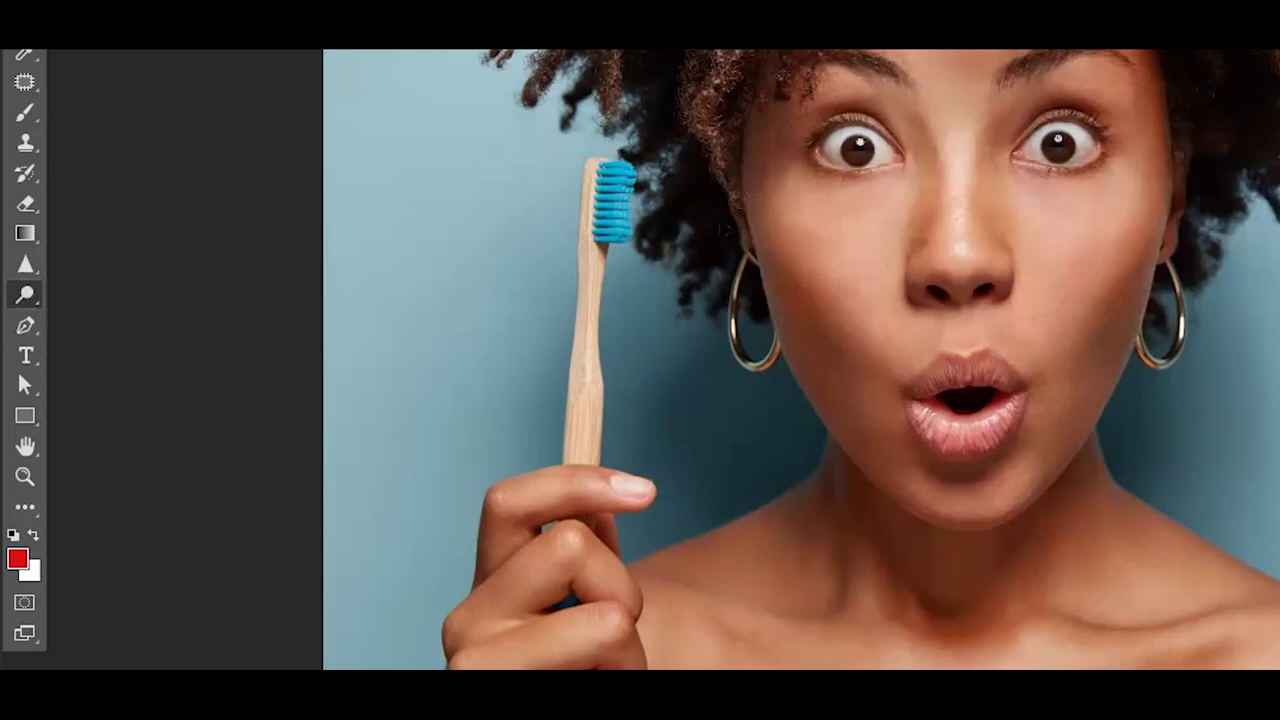
click(230, 113)
drag(331, 220, 351, 219)
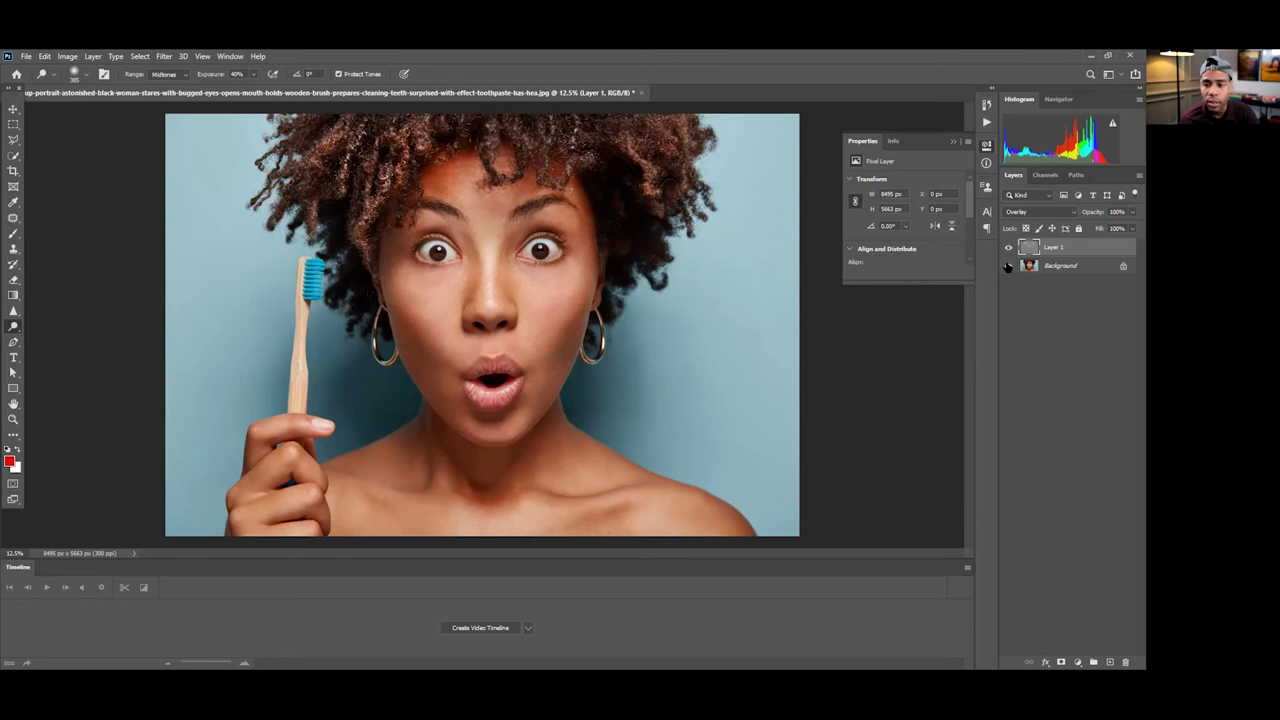
click(1008, 248)
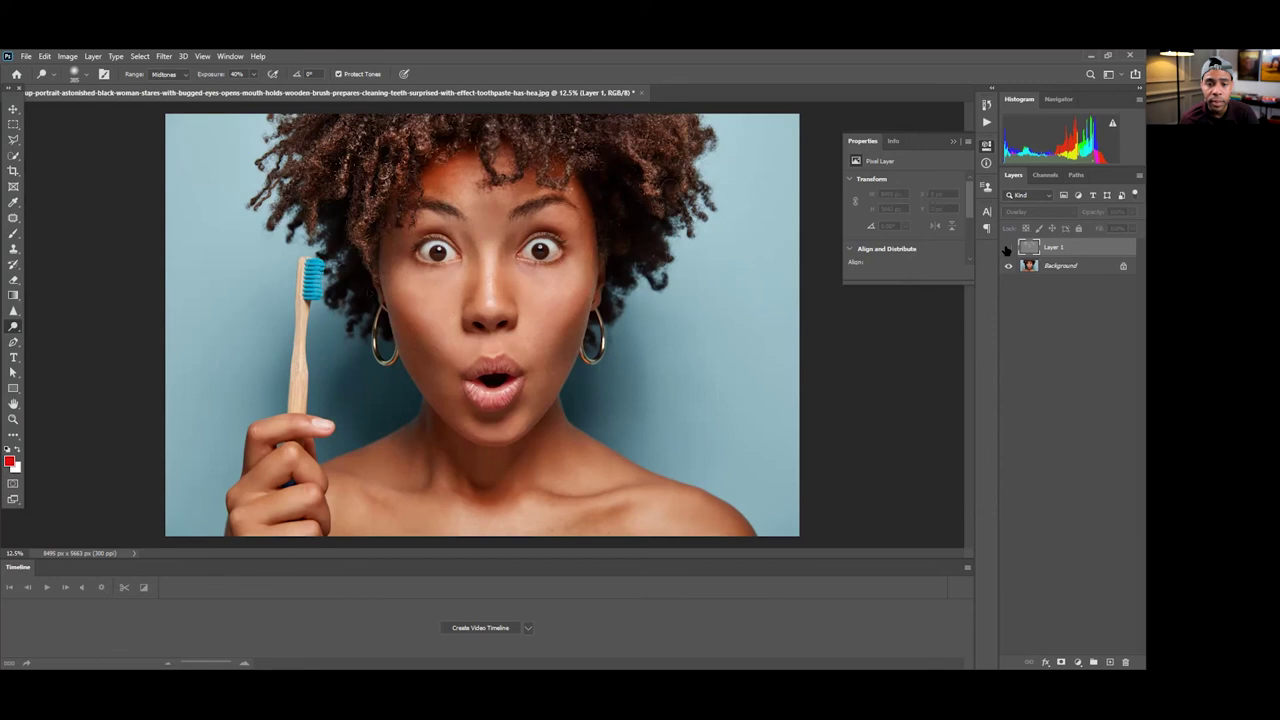
click(1008, 248)
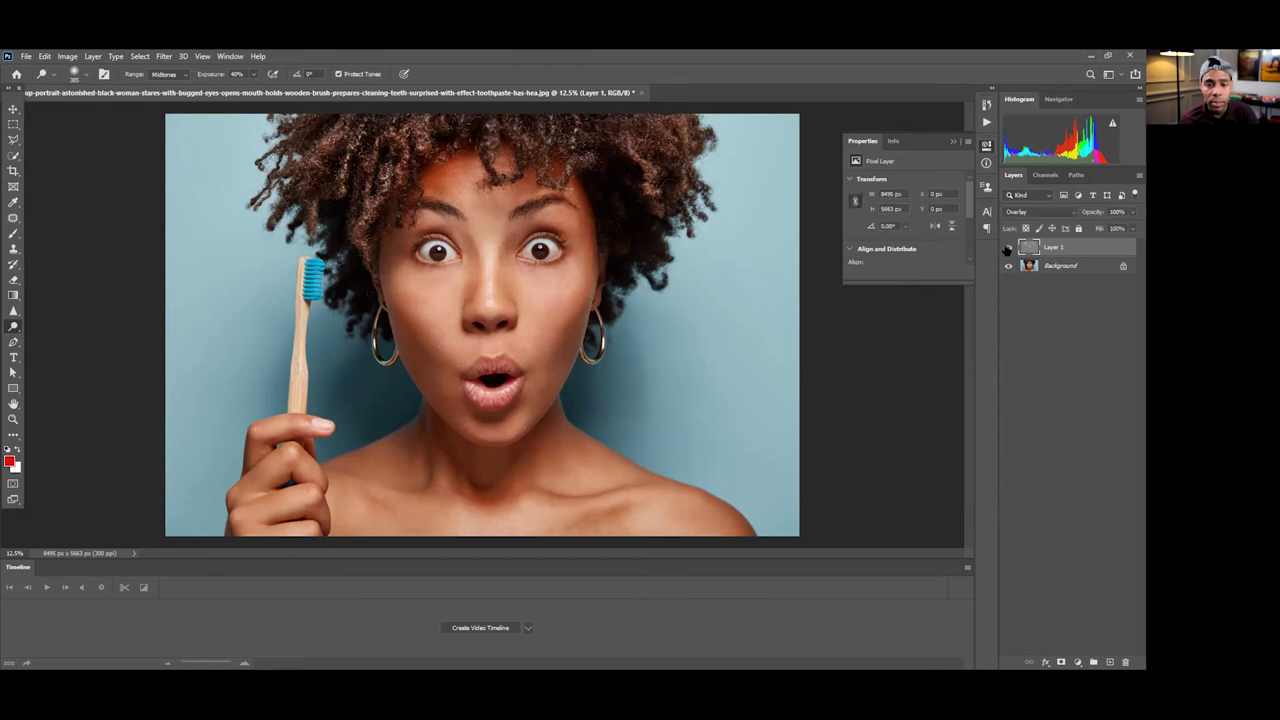